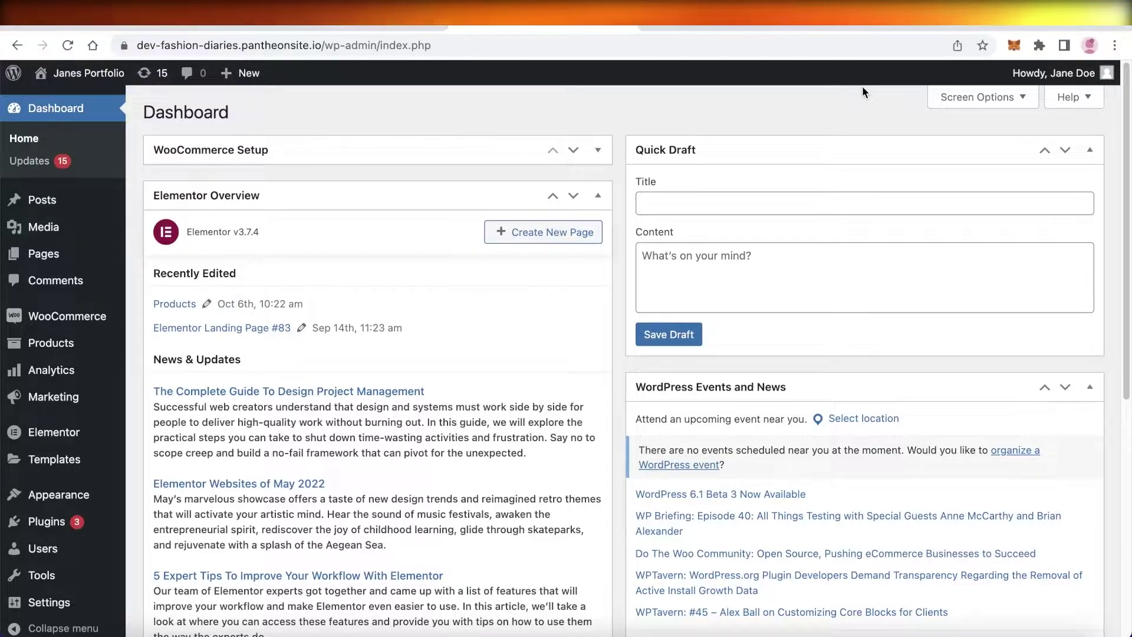
- Preview the front page, then open Elementor's Tools > Maintenance Mode tab
mouse_move(82, 72)
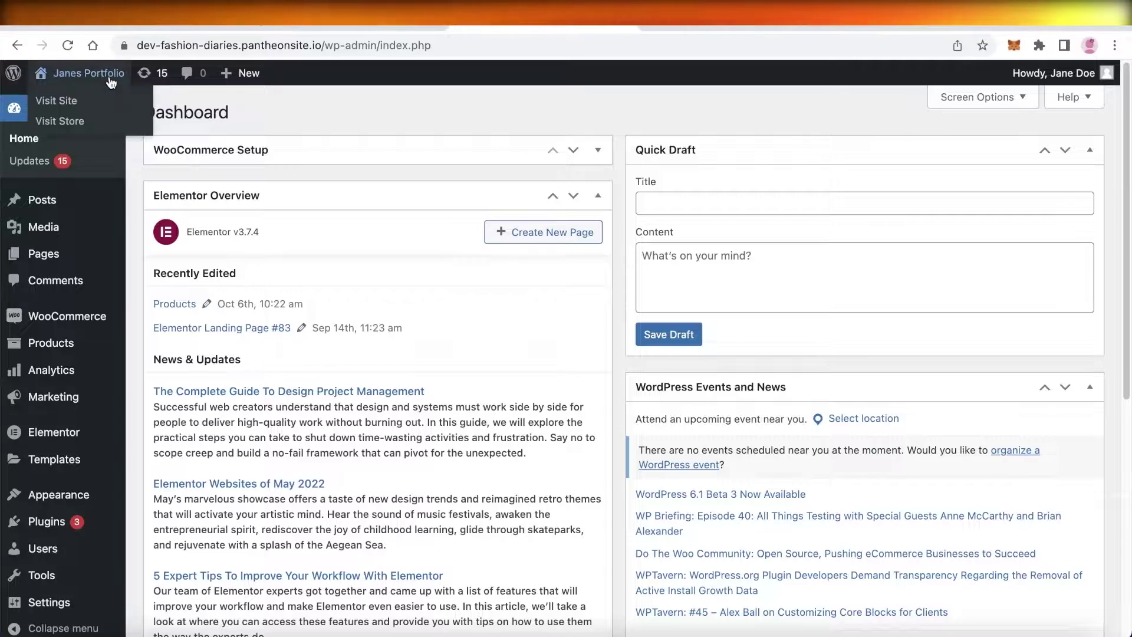
left_click(94, 111)
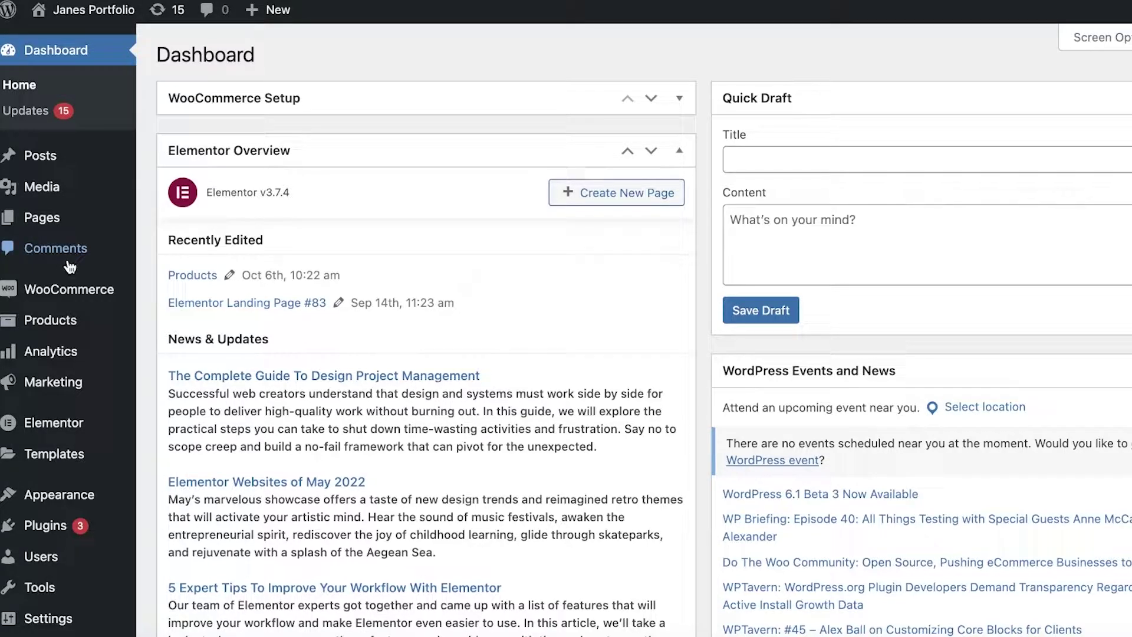
scroll(71, 261, "down", 1)
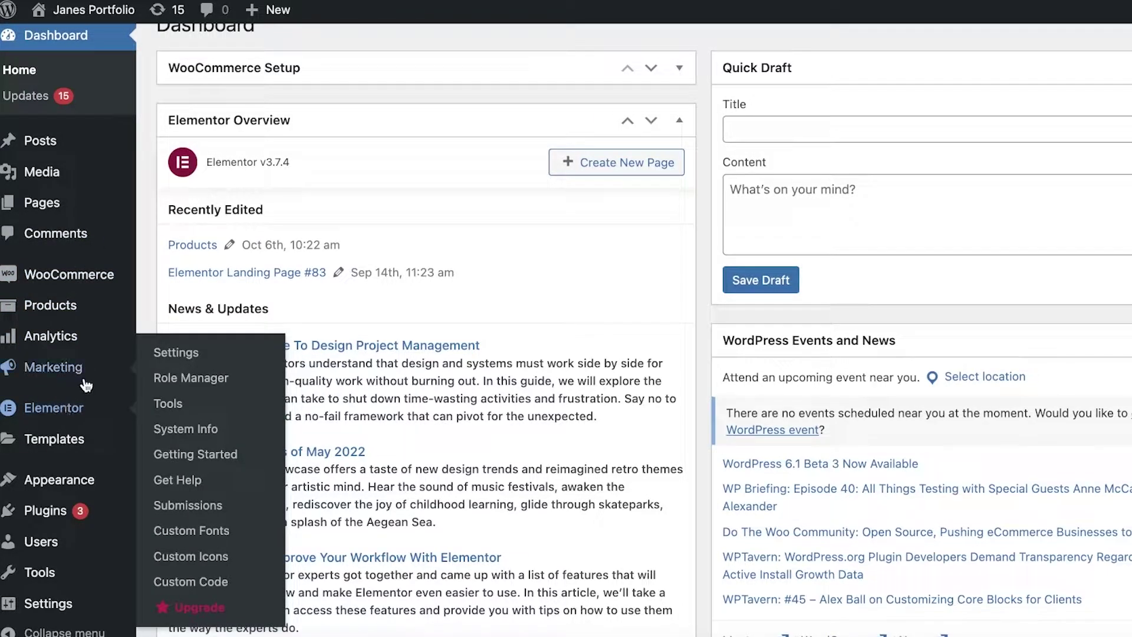
left_click(74, 404)
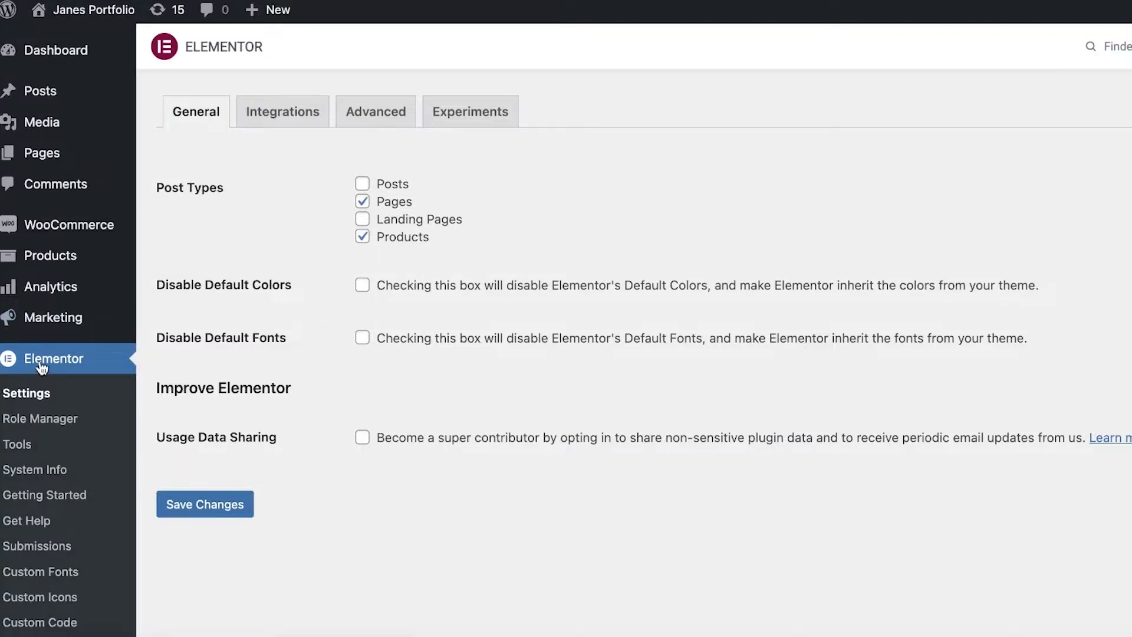
scroll(46, 354, "down", 1)
scroll(46, 353, "down", 1)
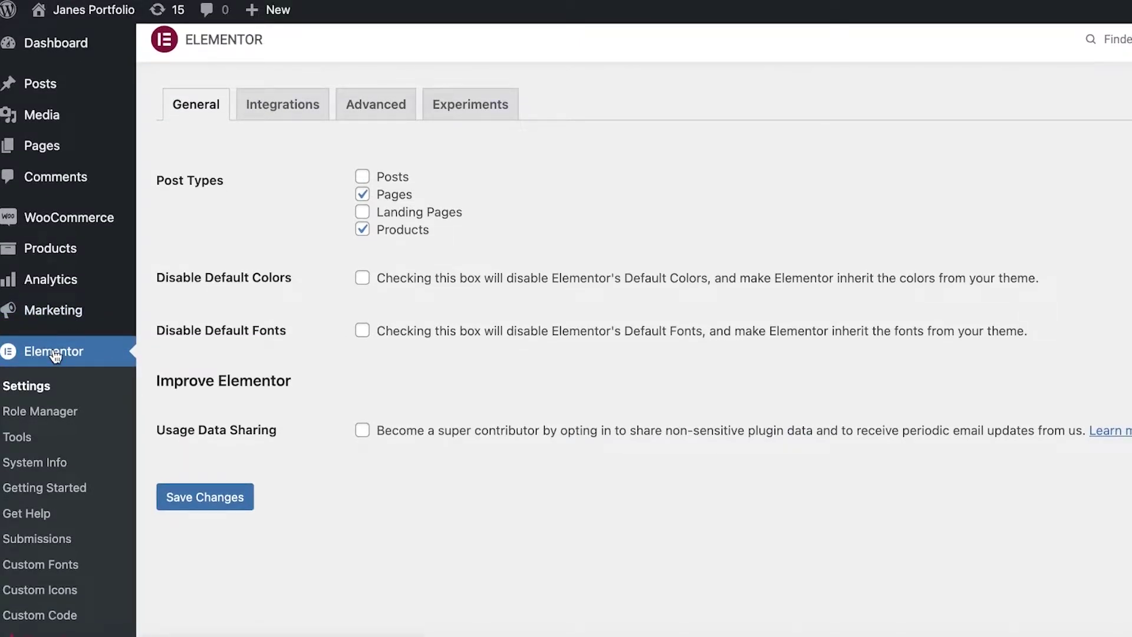
left_click(31, 441)
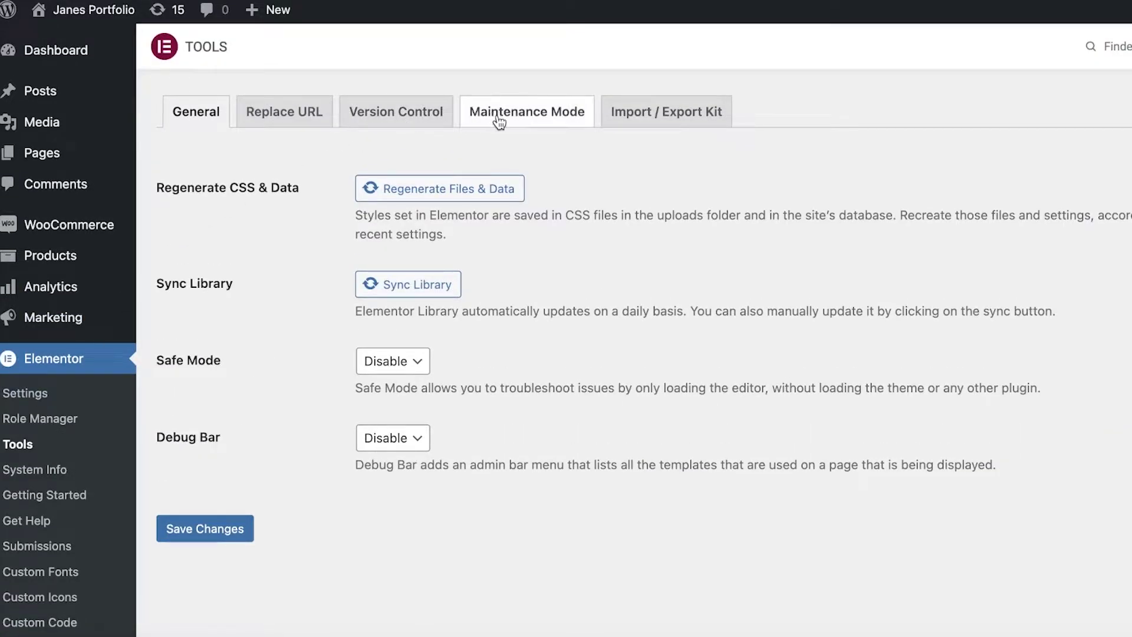
left_click(500, 122)
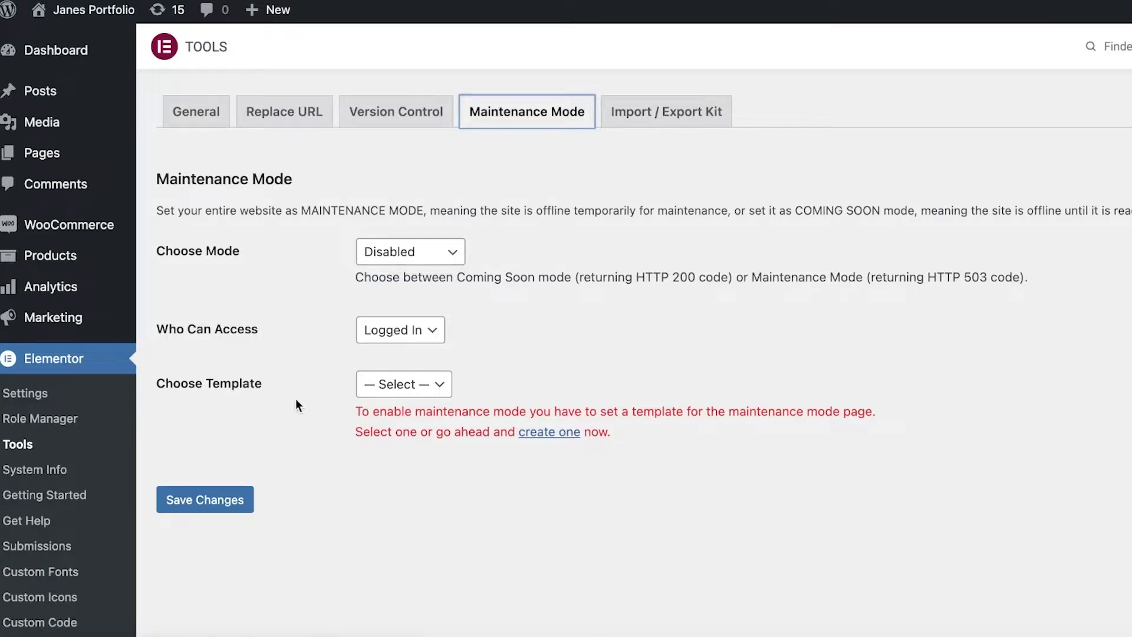
- Create a new maintenance template, check its author and Screen Options, and open it in Elementor
left_click(524, 433)
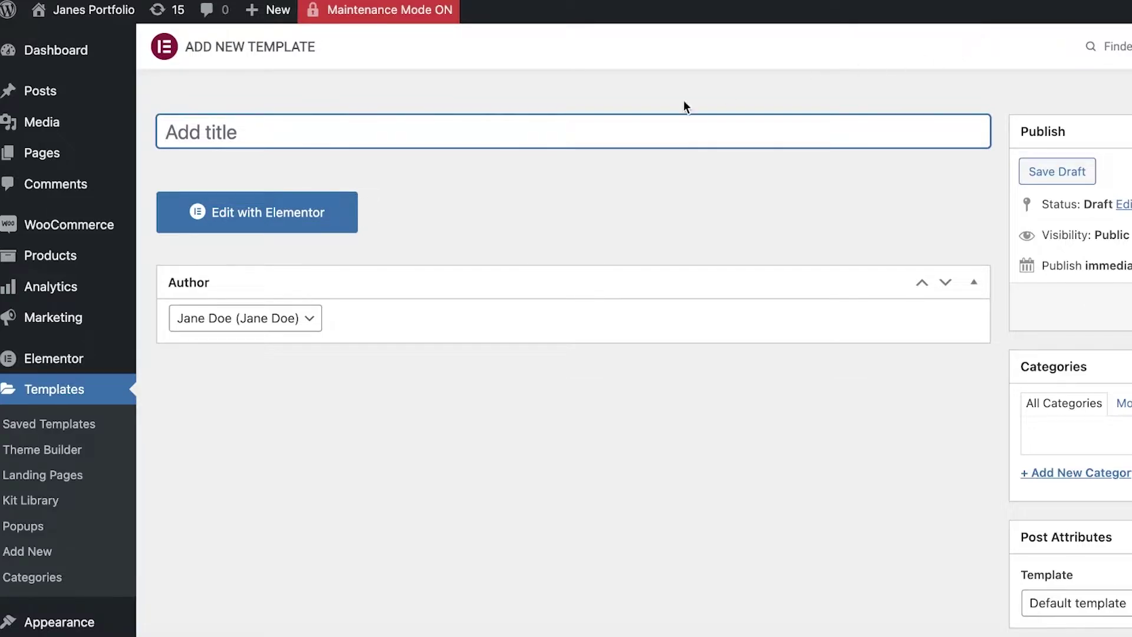
left_click(294, 318)
left_click(420, 281)
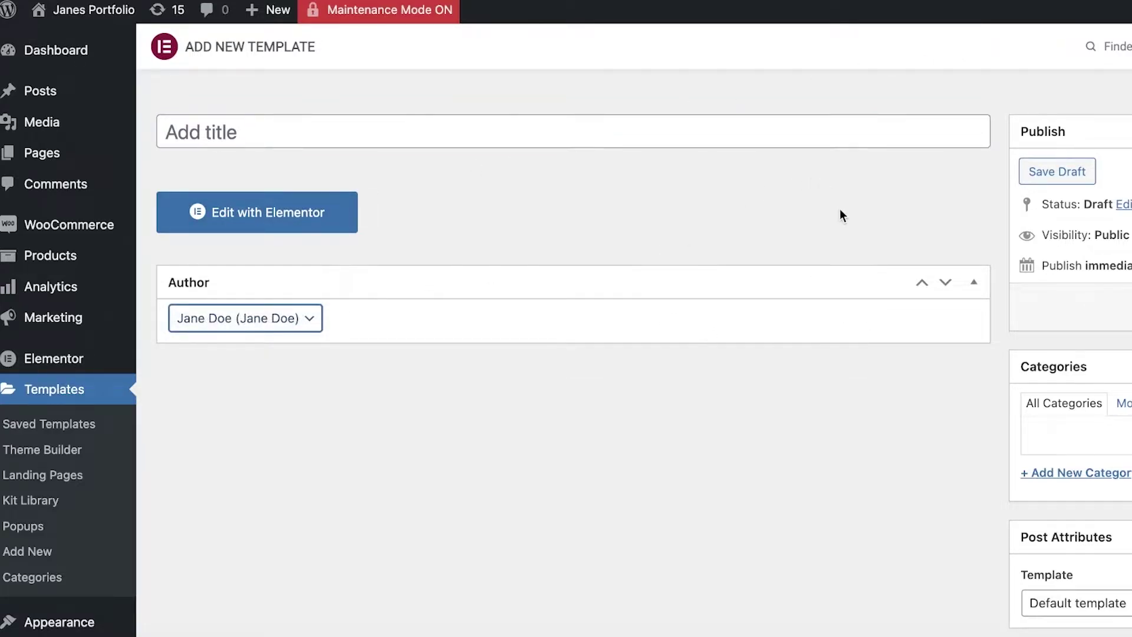
left_click(1121, 80)
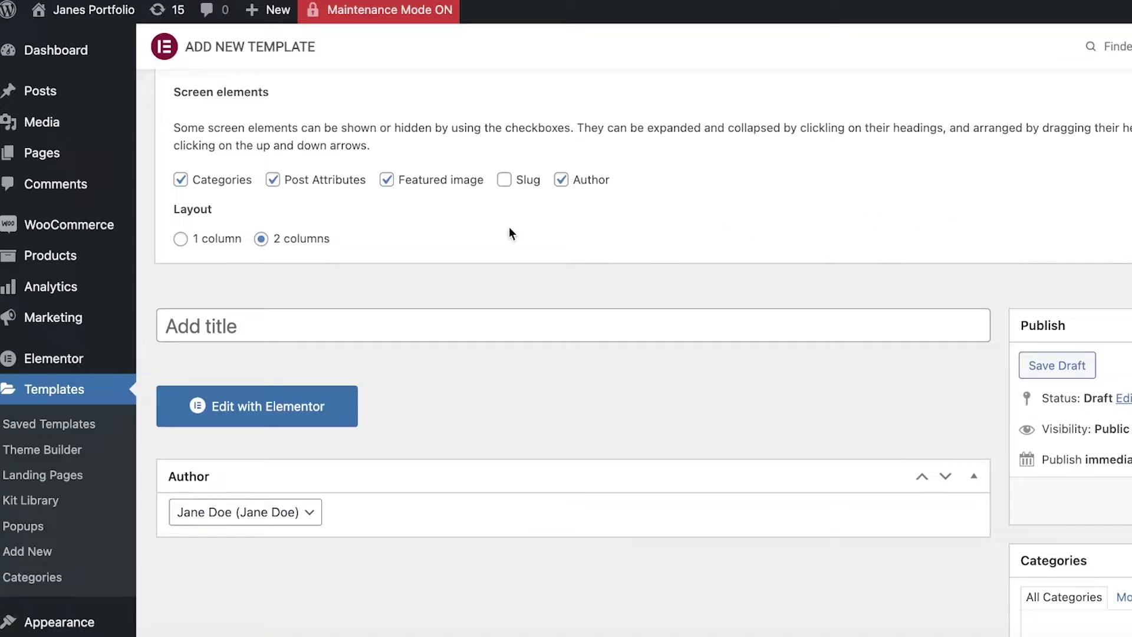
left_click(247, 413)
scroll(379, 349, "down", 6)
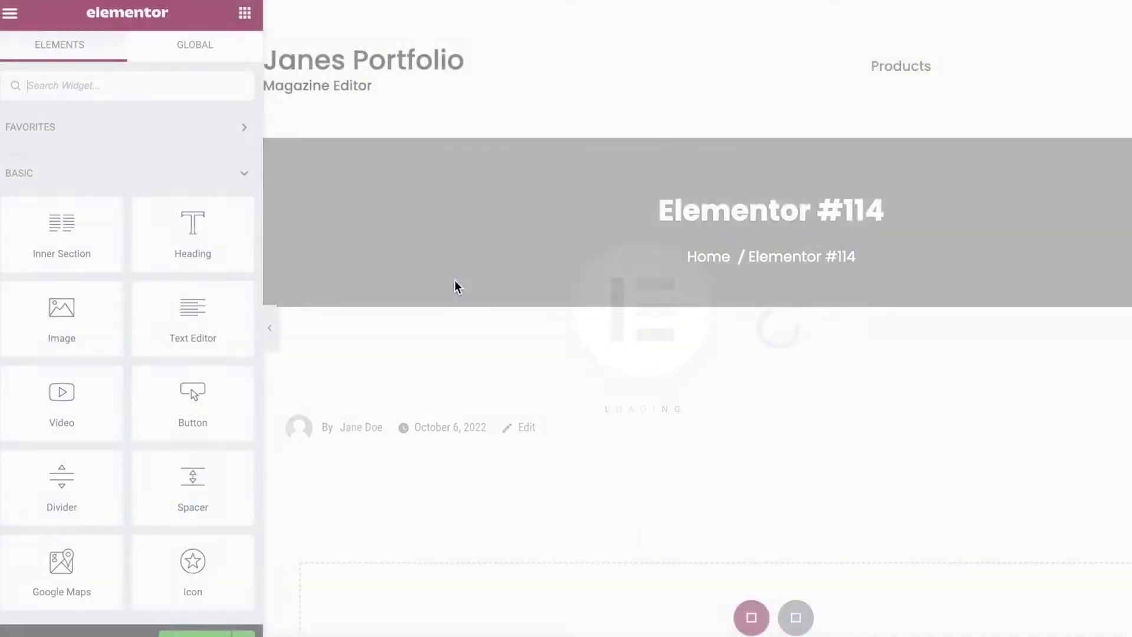
scroll(561, 53, "down", 1)
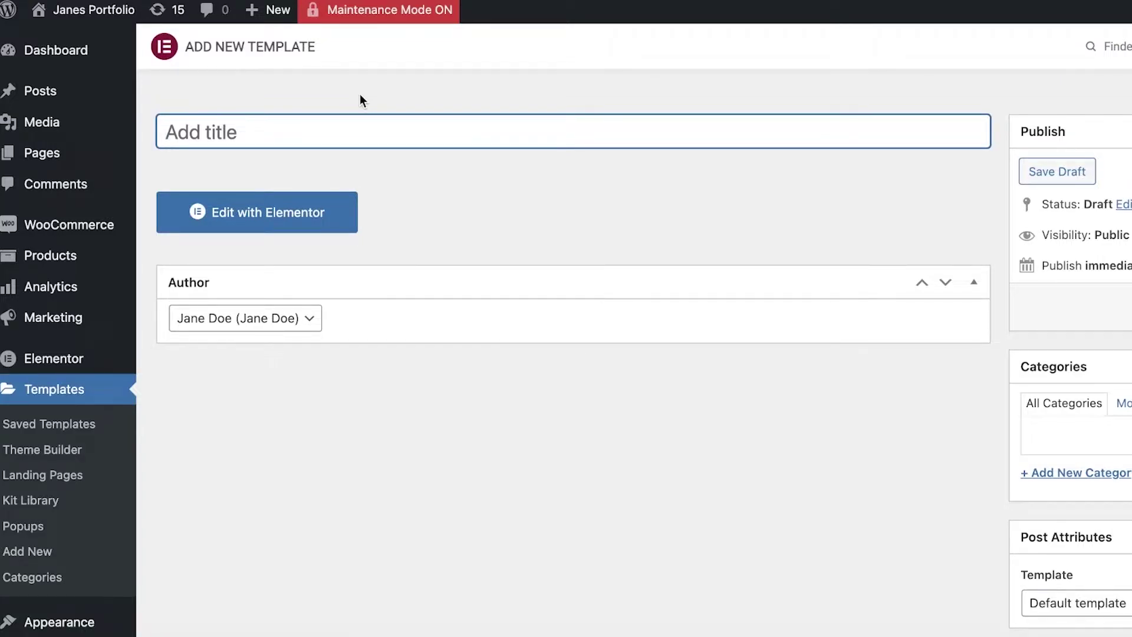
- Return to Elementor's Maintenance Mode tab and set Choose Mode to Maintenance
mouse_move(95, 11)
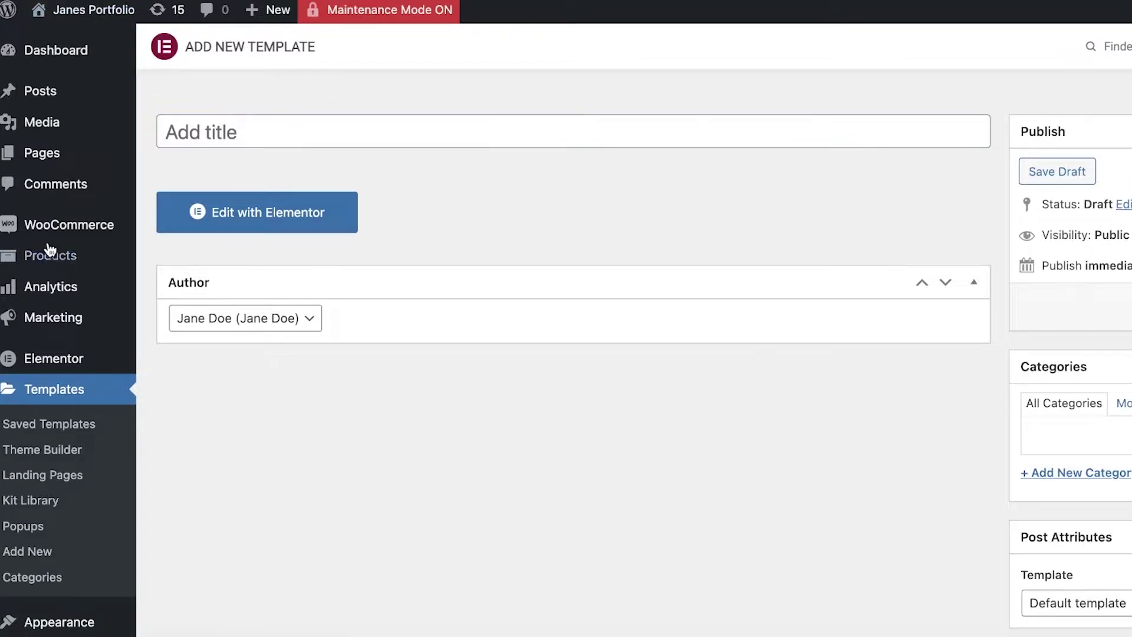
left_click(47, 362)
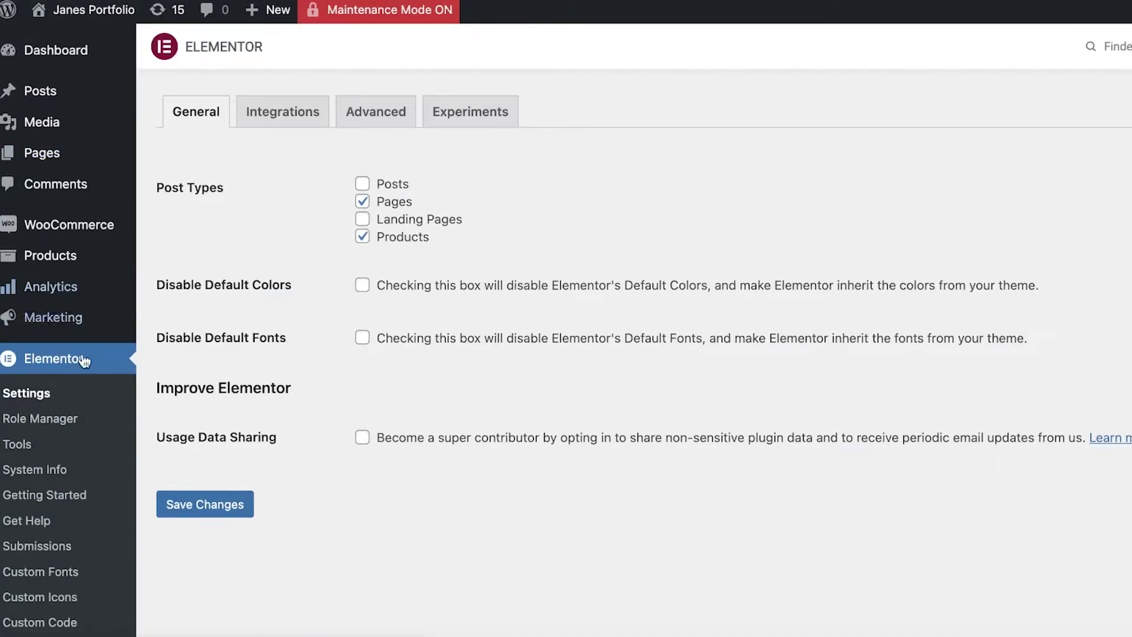
left_click(29, 451)
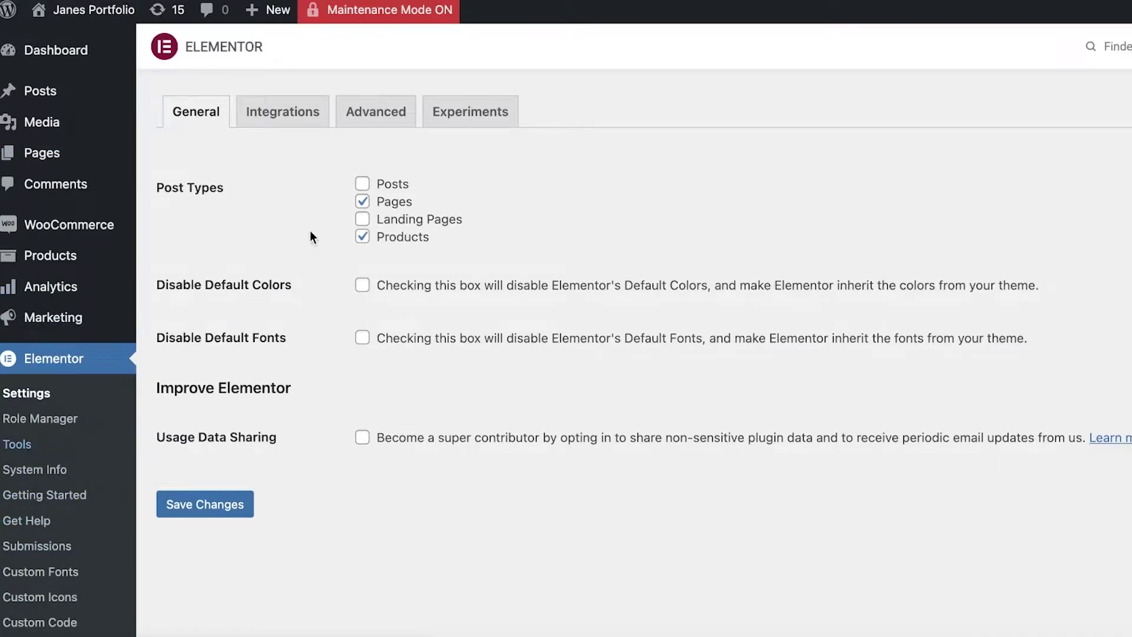
left_click(547, 123)
left_click(438, 260)
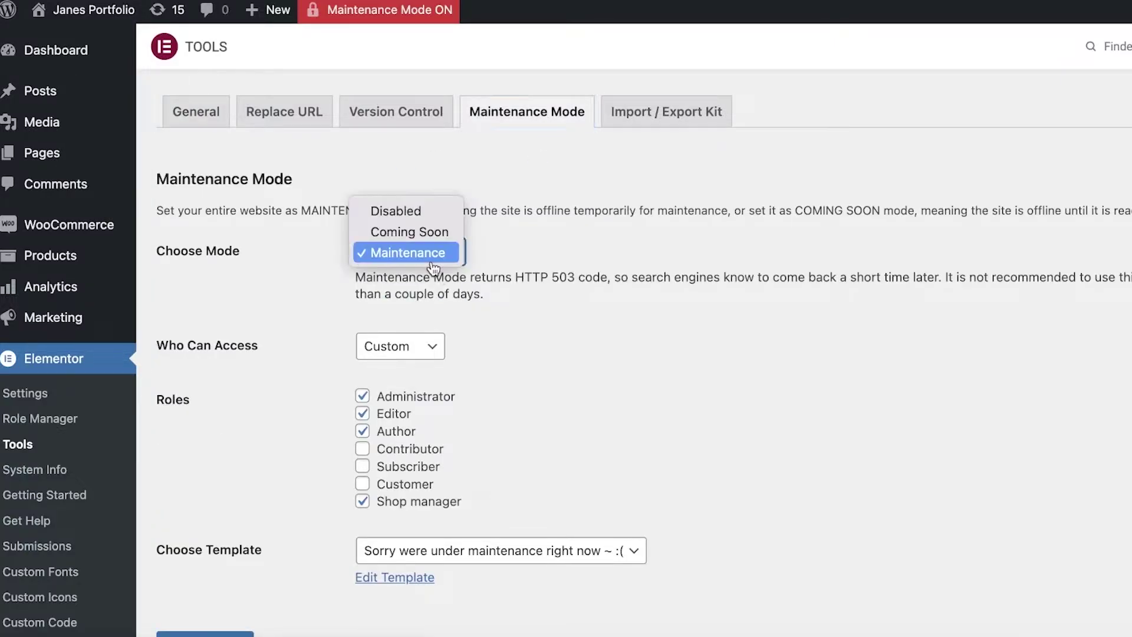
left_click(389, 211)
left_click(398, 256)
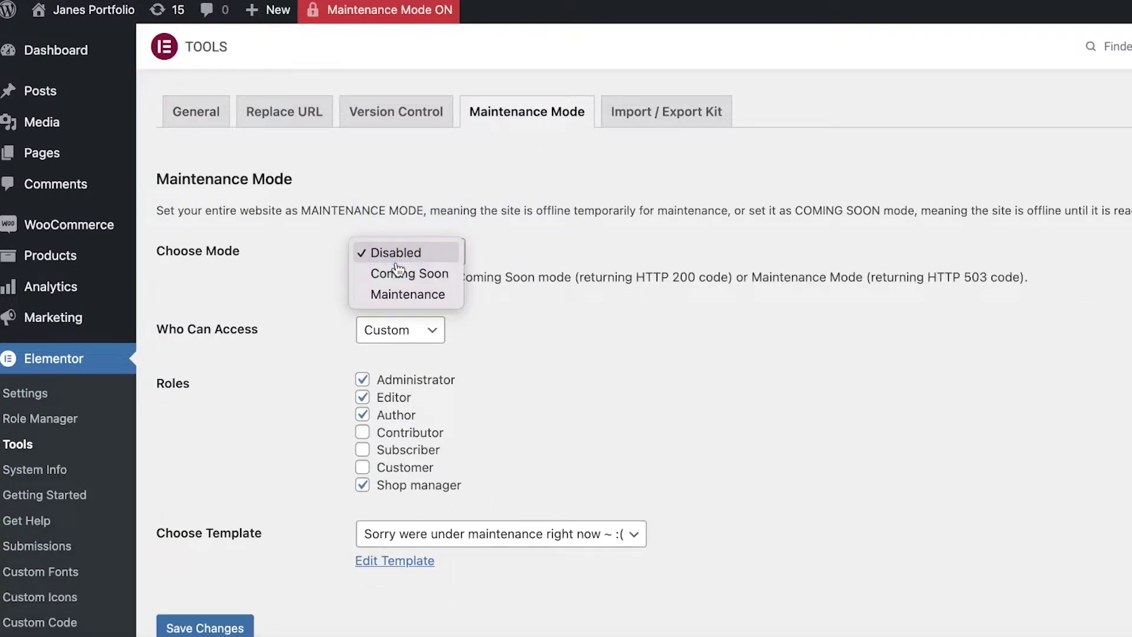
left_click(393, 295)
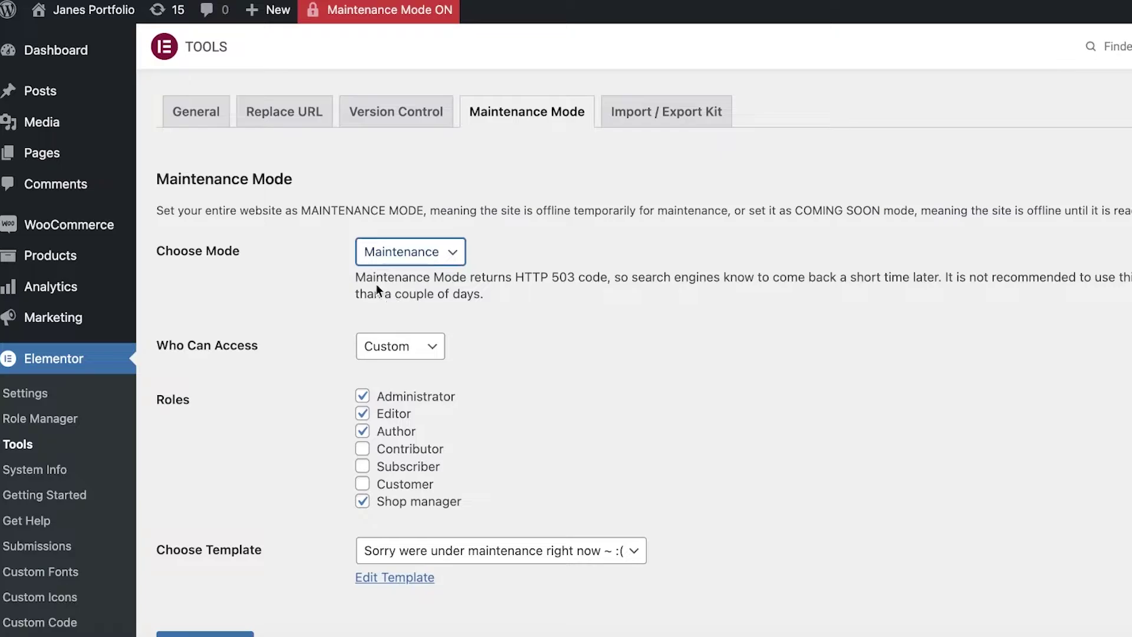
- Set Who Can Access to Custom for Administrator, Editor, Author and Shop manager
left_click(387, 350)
left_click(387, 339)
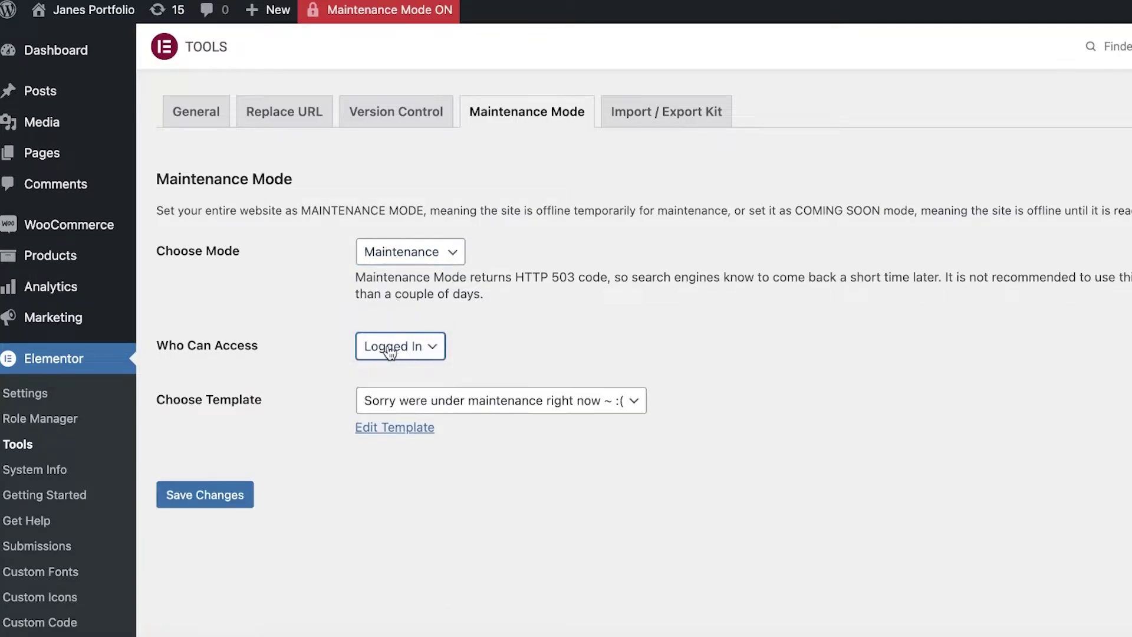
left_click(388, 347)
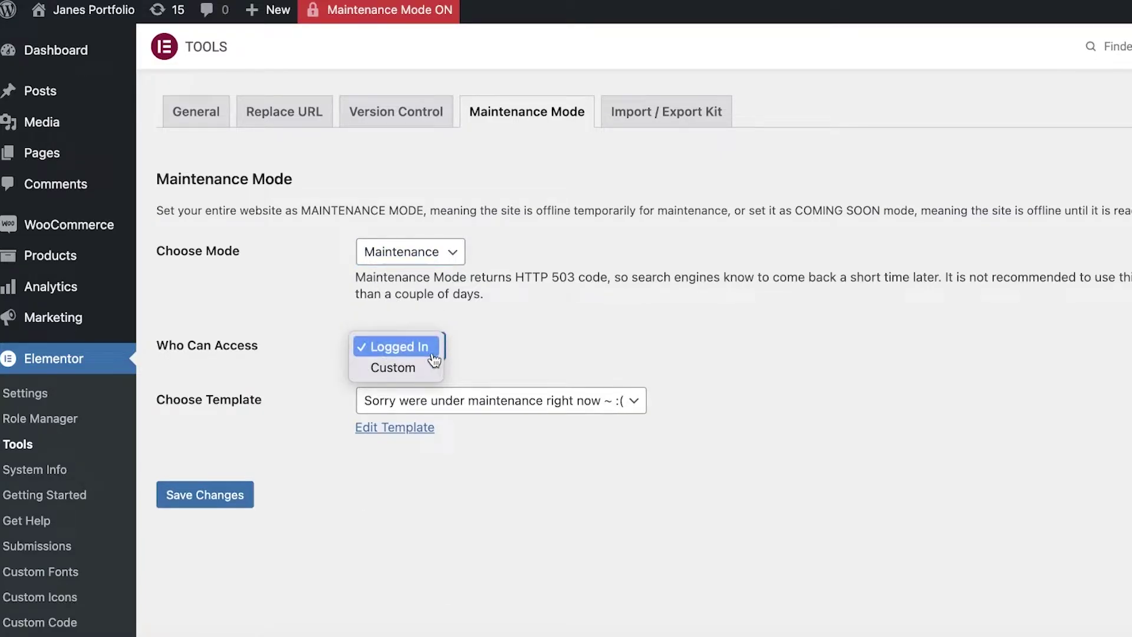
left_click(402, 370)
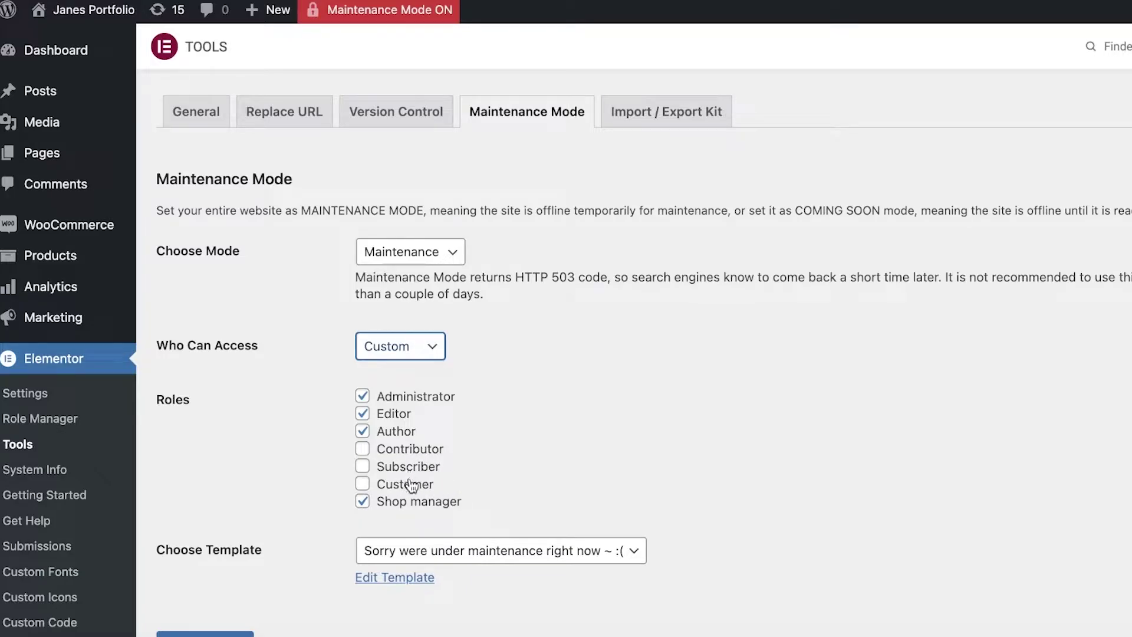
left_click(437, 346)
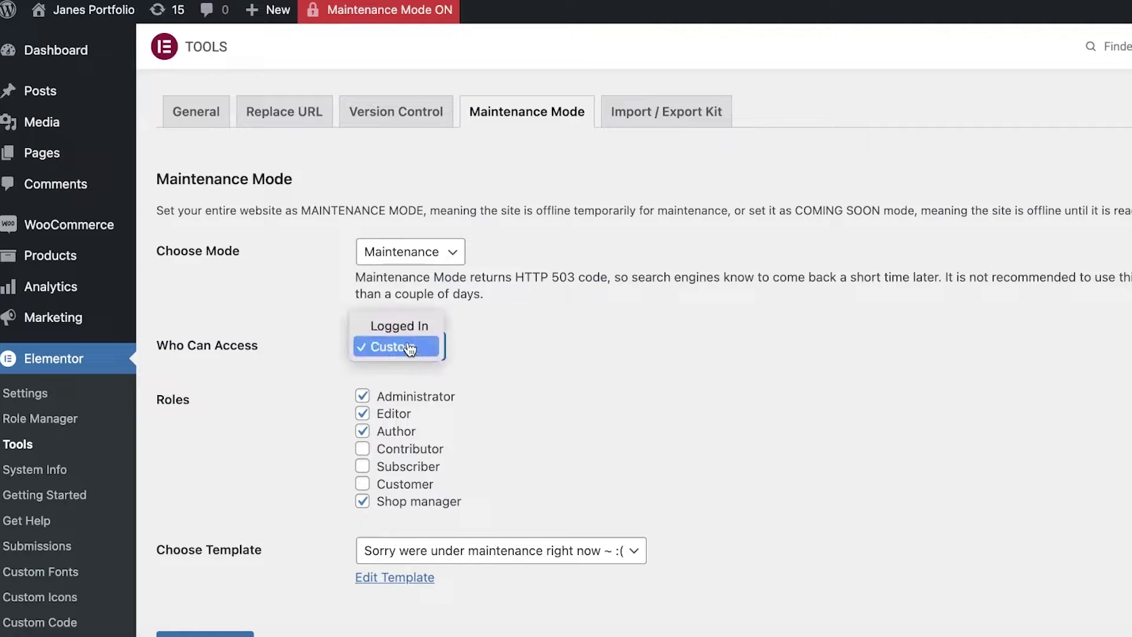
left_click(412, 347)
- Choose the 'Sorry were under maintenance right now ~ :(' template
left_click(454, 538)
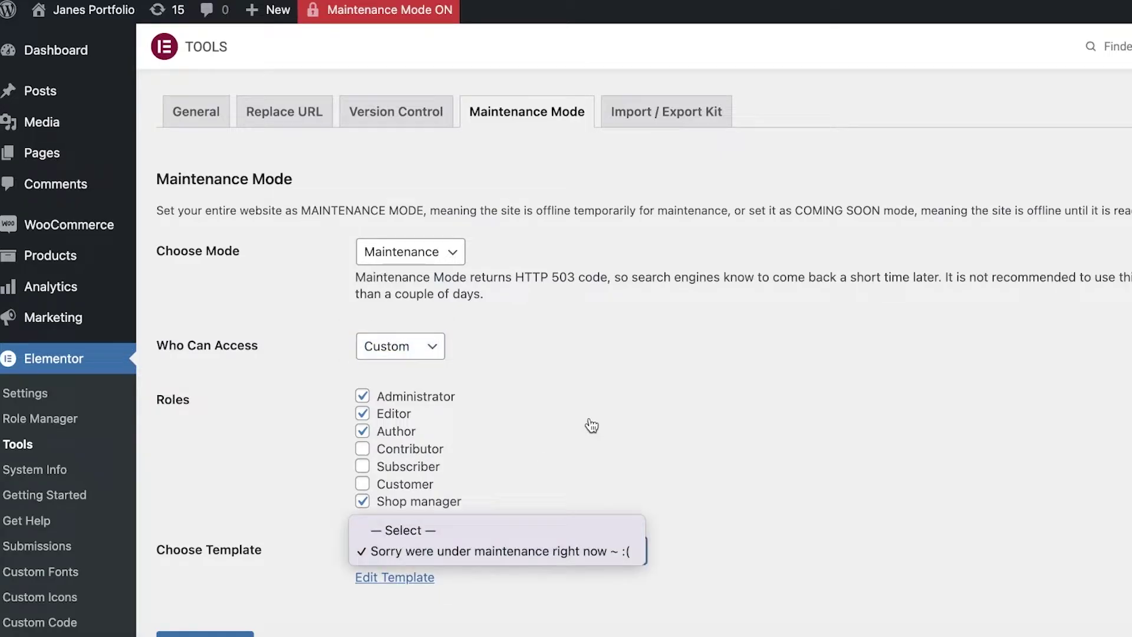
left_click(551, 529)
scroll(255, 558, "down", 1)
left_click(460, 507)
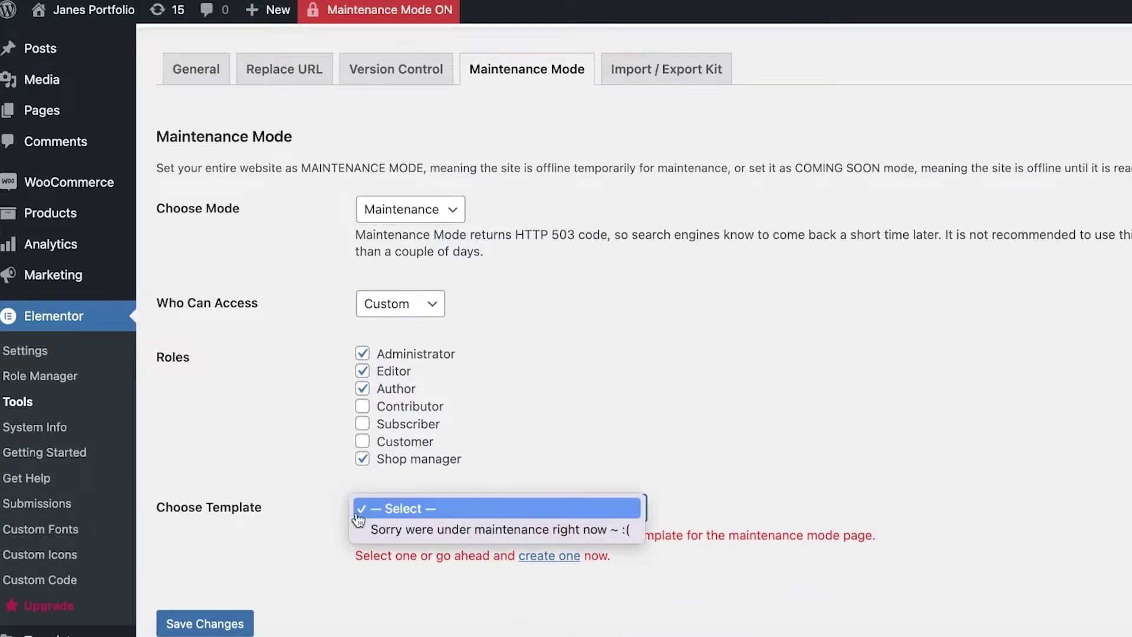
left_click(377, 530)
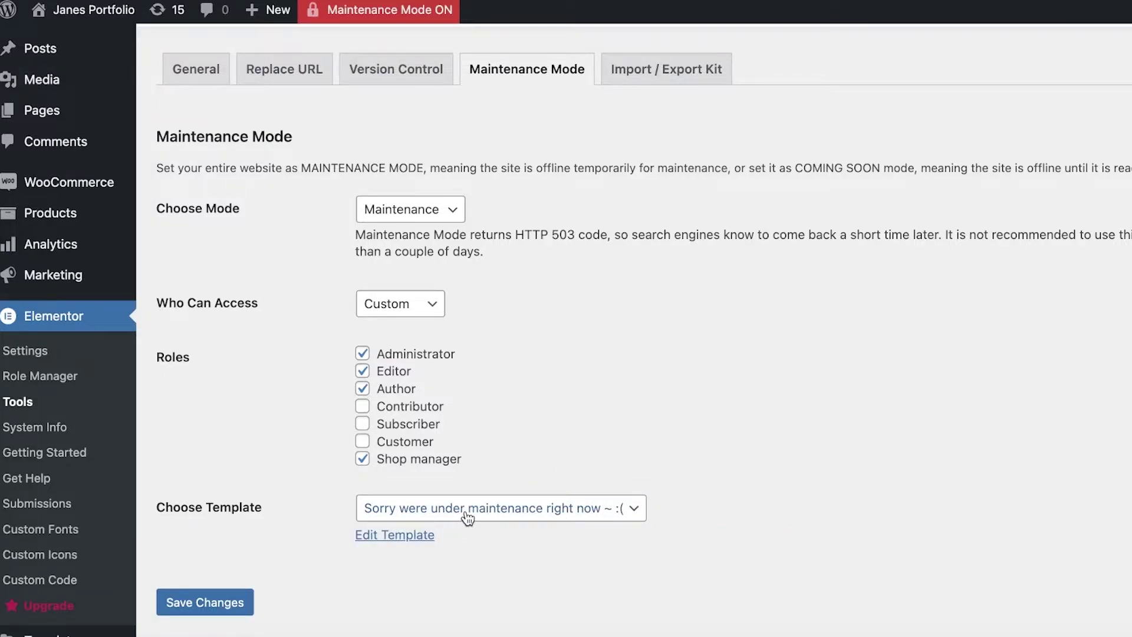
- Save the Maintenance mode settings with the sorry-we're-under-maintenance template
left_click(233, 608)
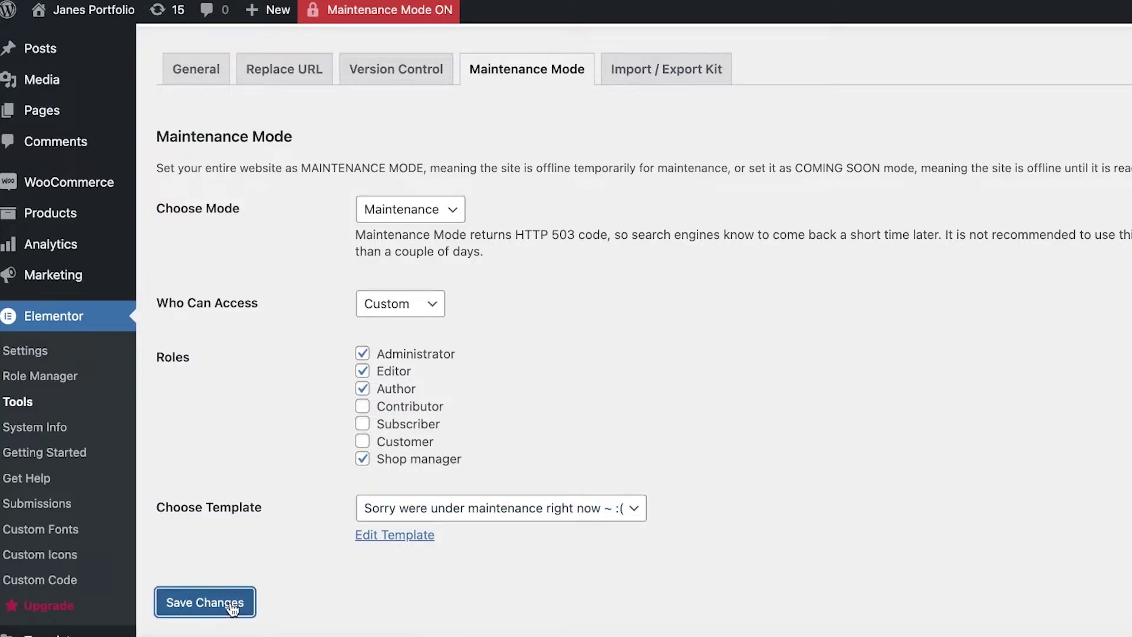
scroll(292, 283, "down", 1)
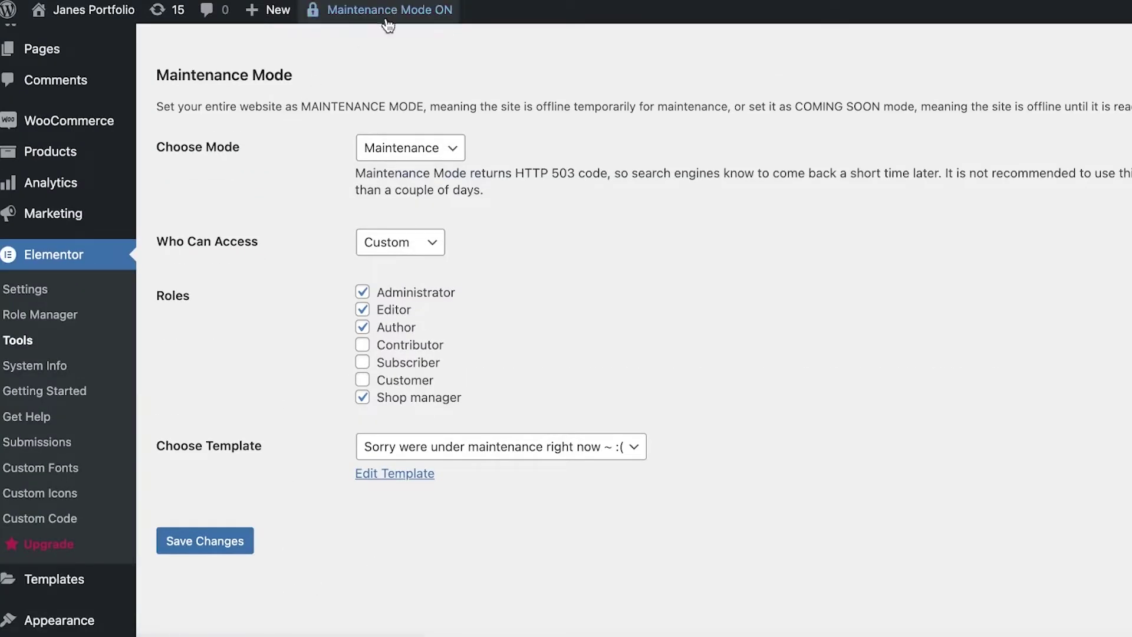
mouse_move(386, 22)
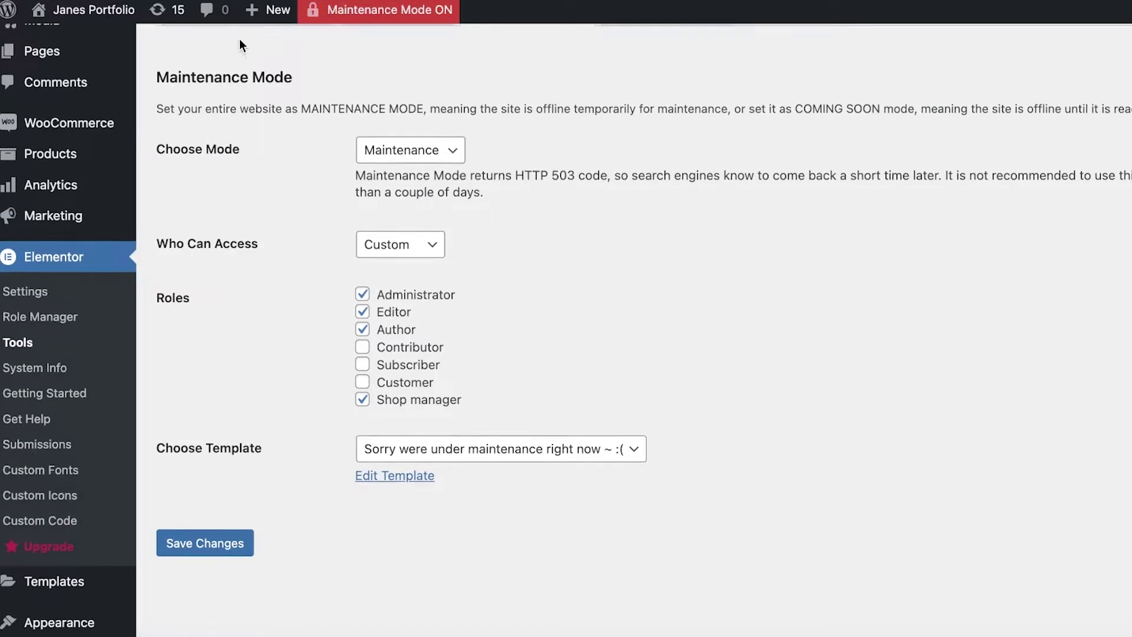
scroll(33, 71, "up", 2)
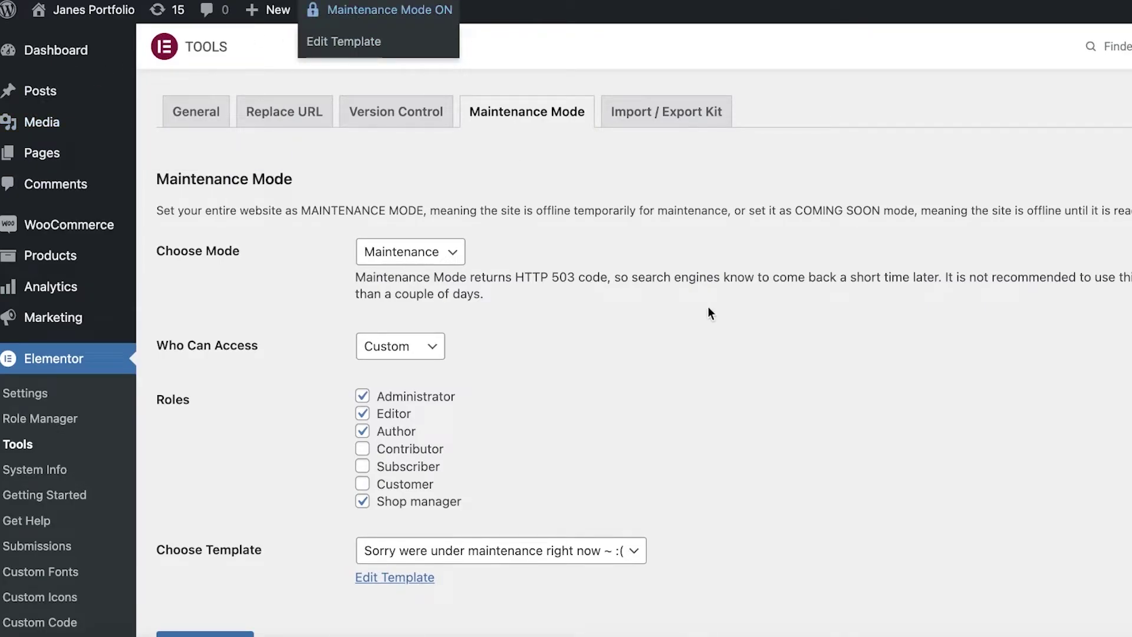
- Visit the public site, open a private browser window, and return to the Dashboard
mouse_move(91, 12)
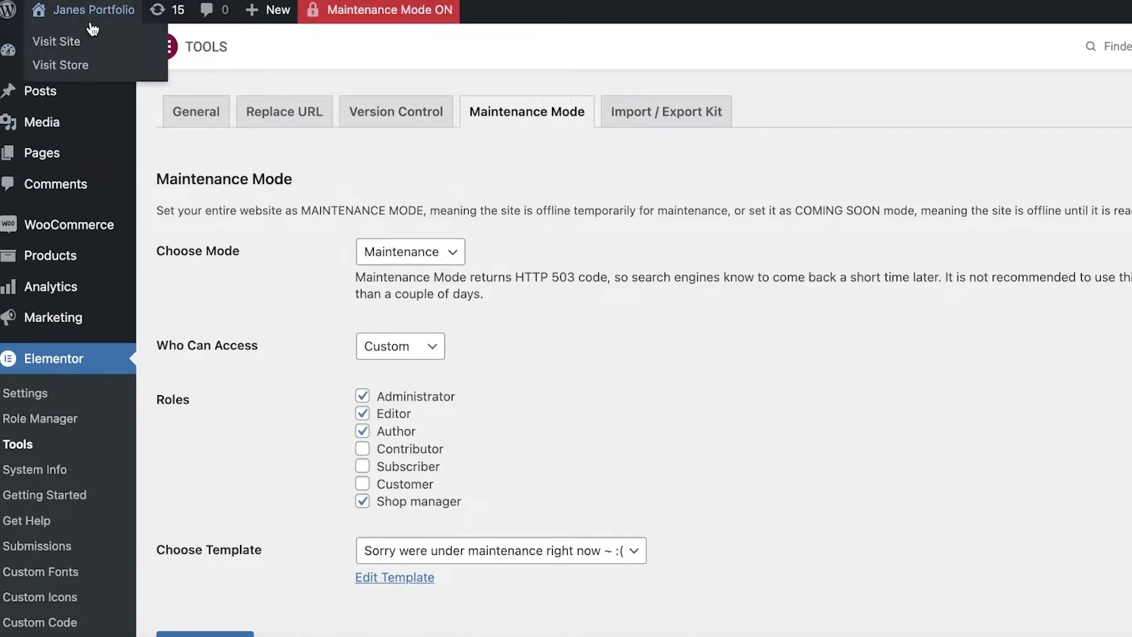
left_click(78, 44)
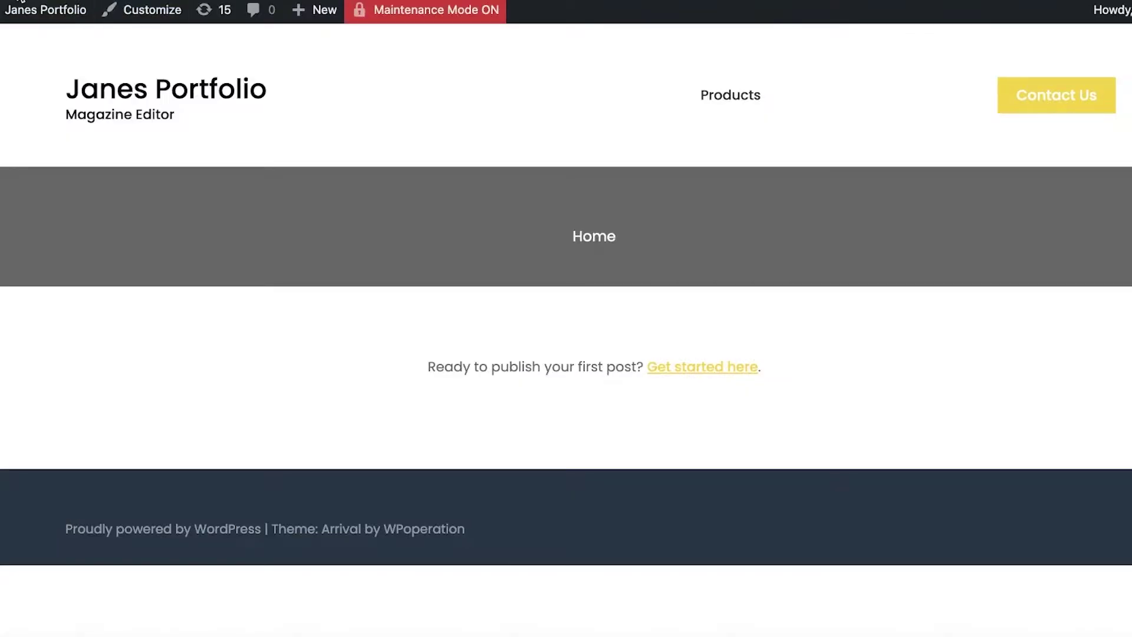
mouse_move(26, 15)
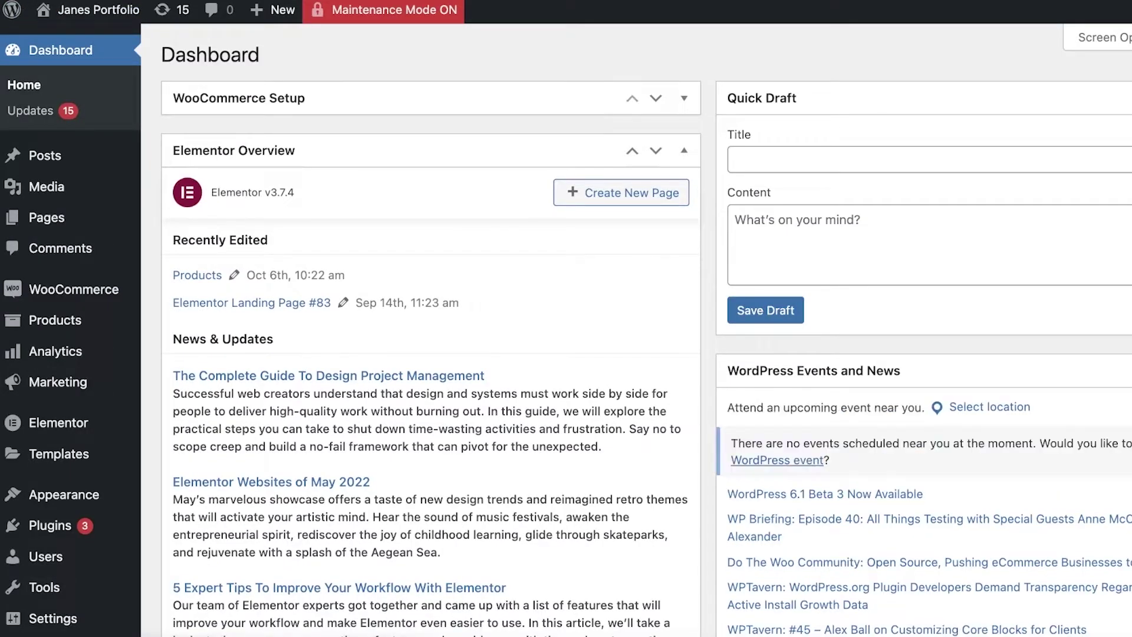
left_click(1113, 23)
left_click(1014, 103)
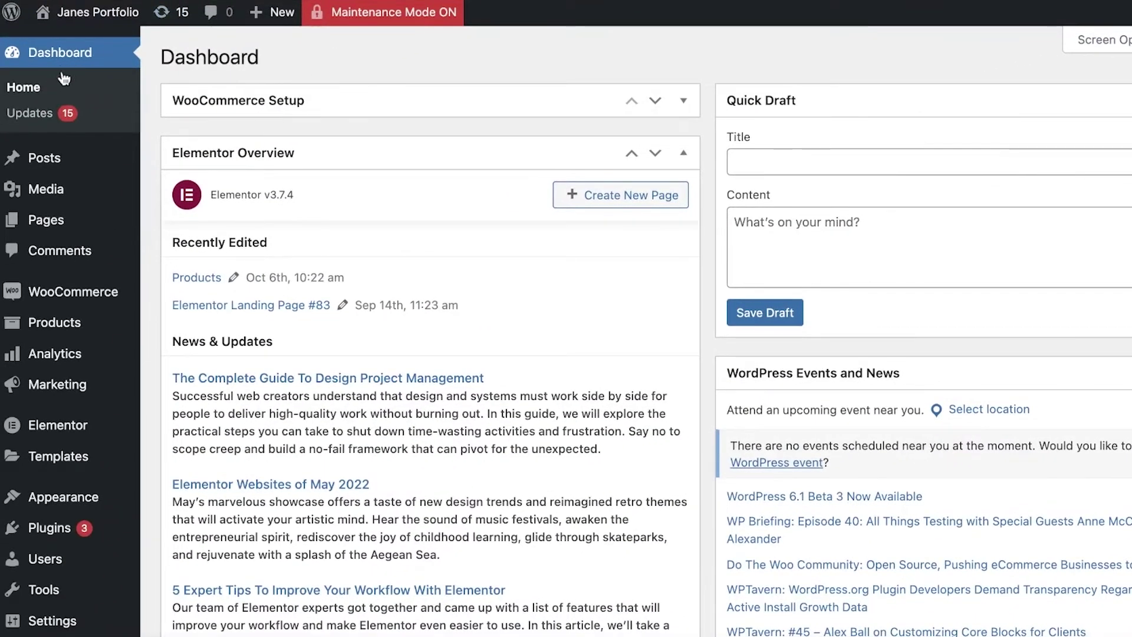
left_click(65, 94)
- Visit the public site and copy its address
mouse_move(89, 13)
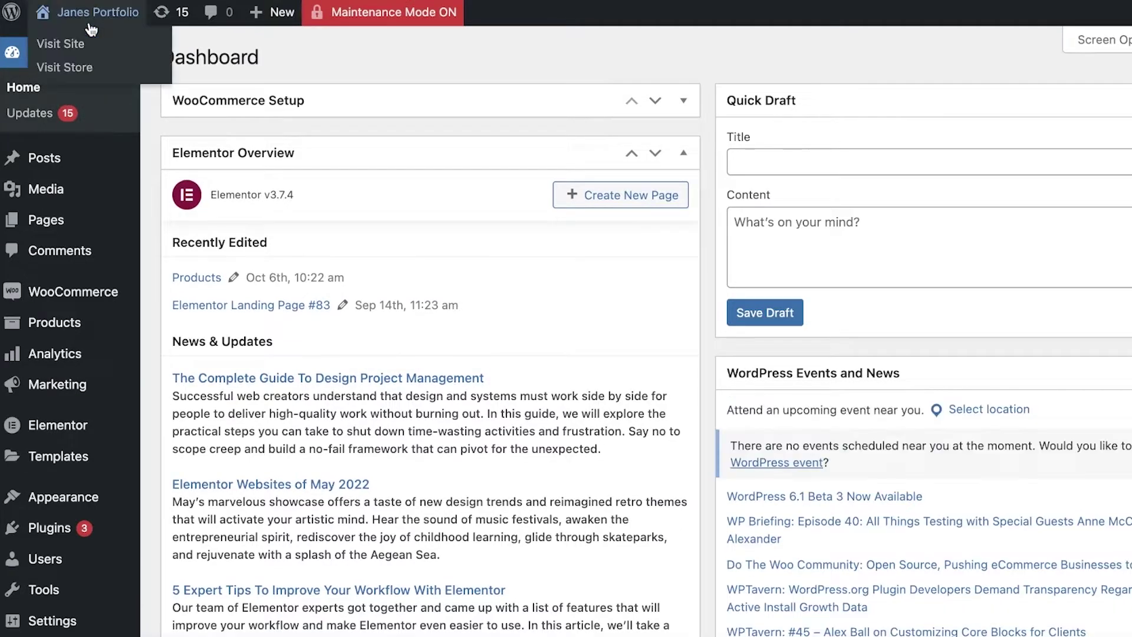
left_click(65, 43)
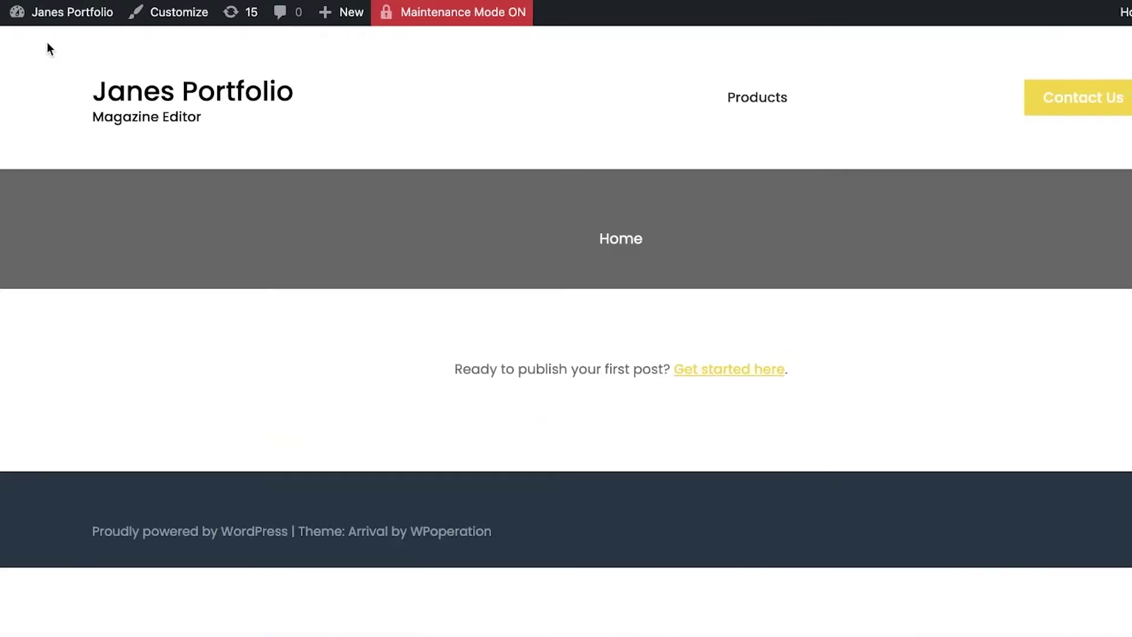
right_click(232, 2)
left_click(256, 102)
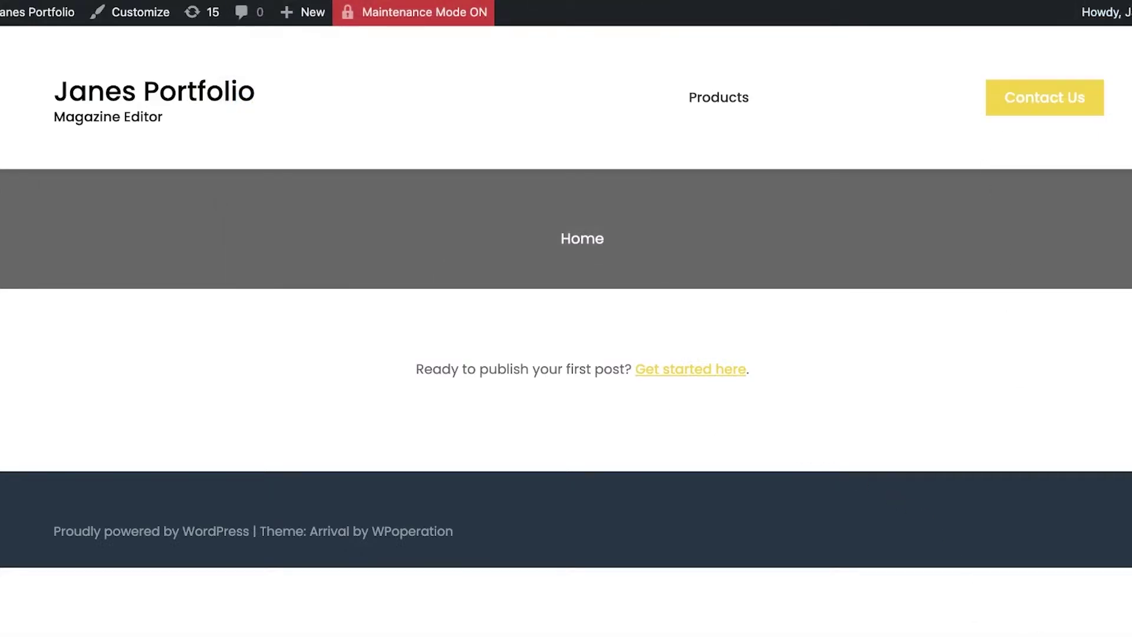
- Load the copied site address in a private window, then return to Maintenance Mode settings
left_click(1118, 1)
left_click(1005, 64)
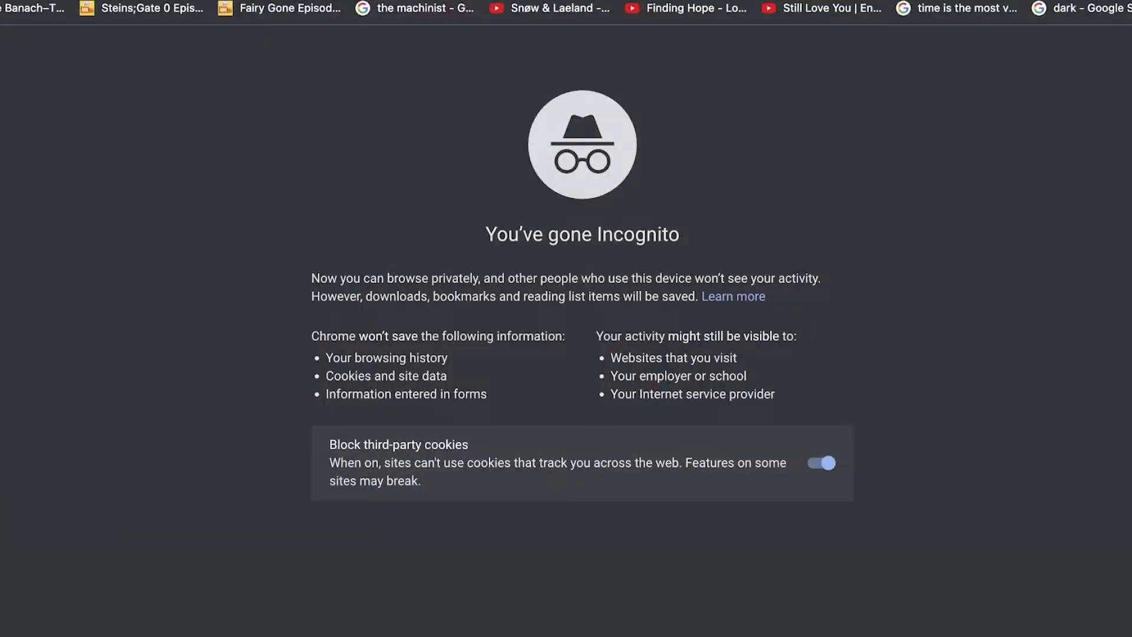
right_click(481, 1)
left_click(505, 97)
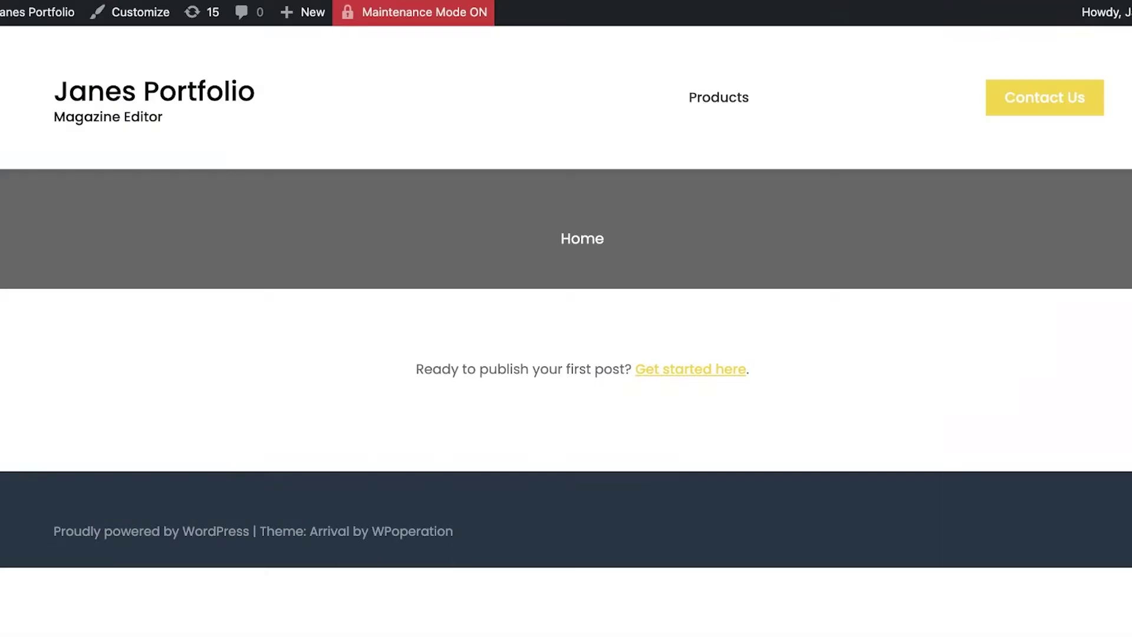
left_click(400, 18)
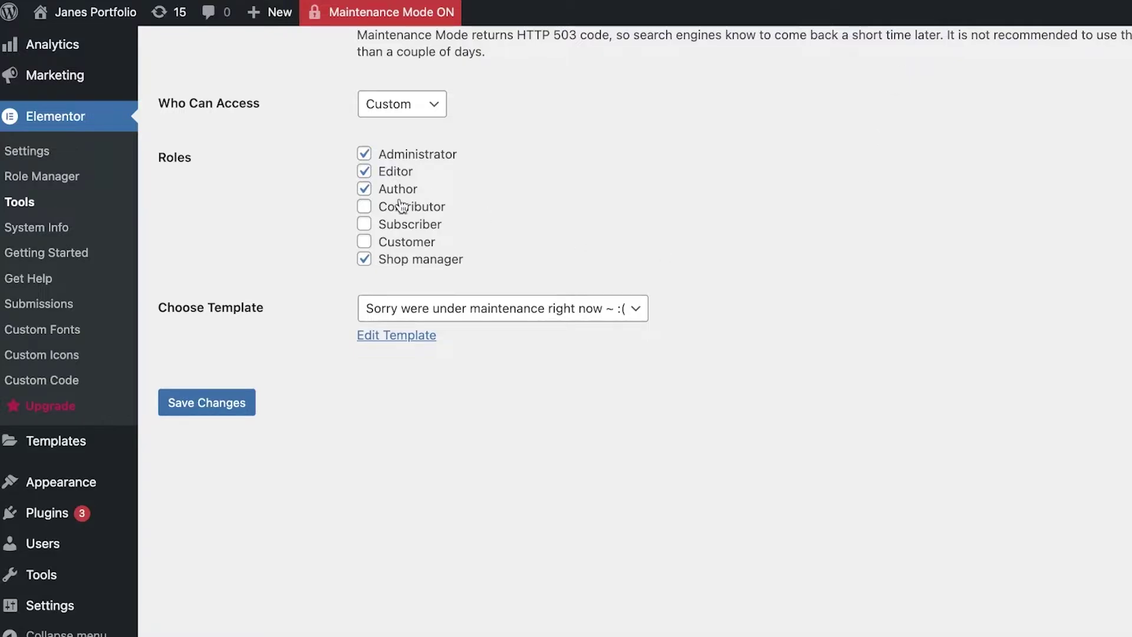
left_click(412, 308)
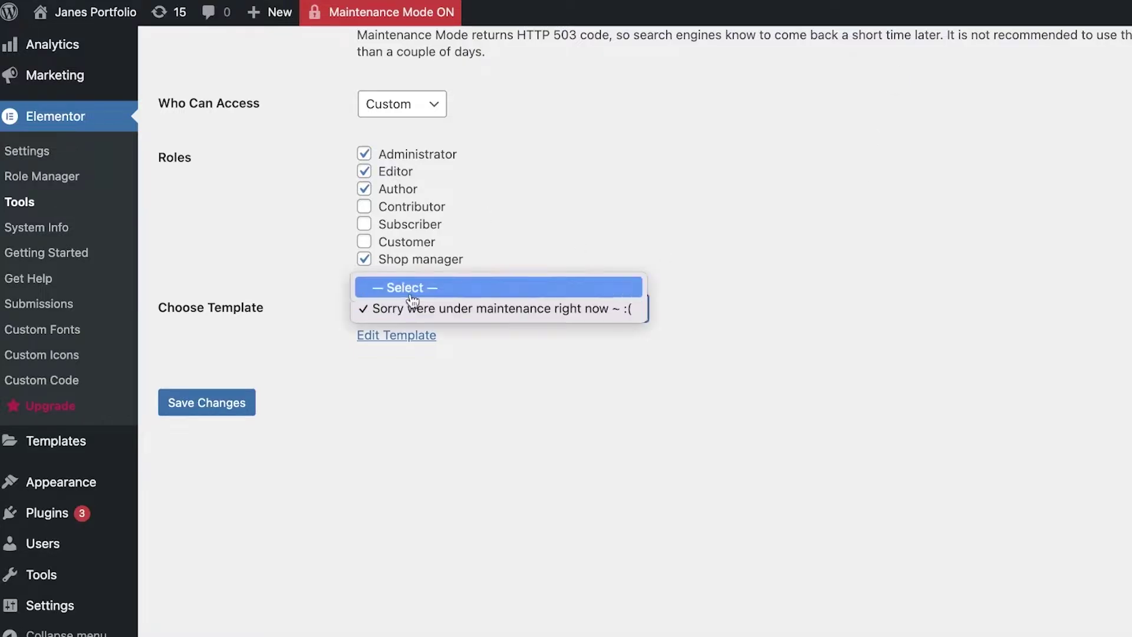
left_click(632, 208)
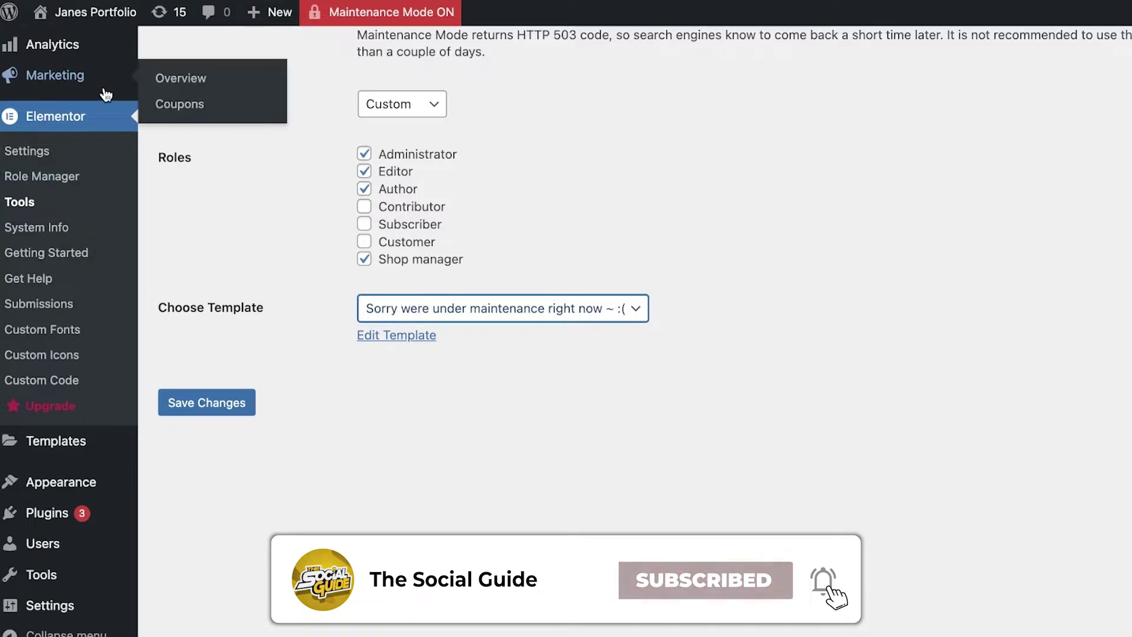
scroll(80, 110, "up", 4)
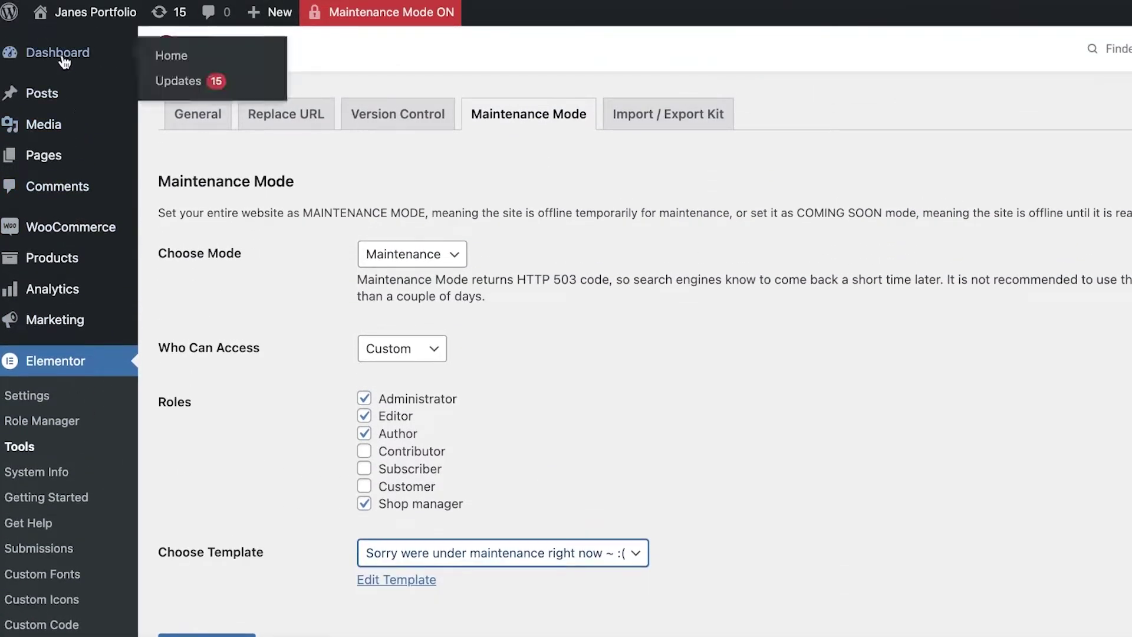
left_click(61, 52)
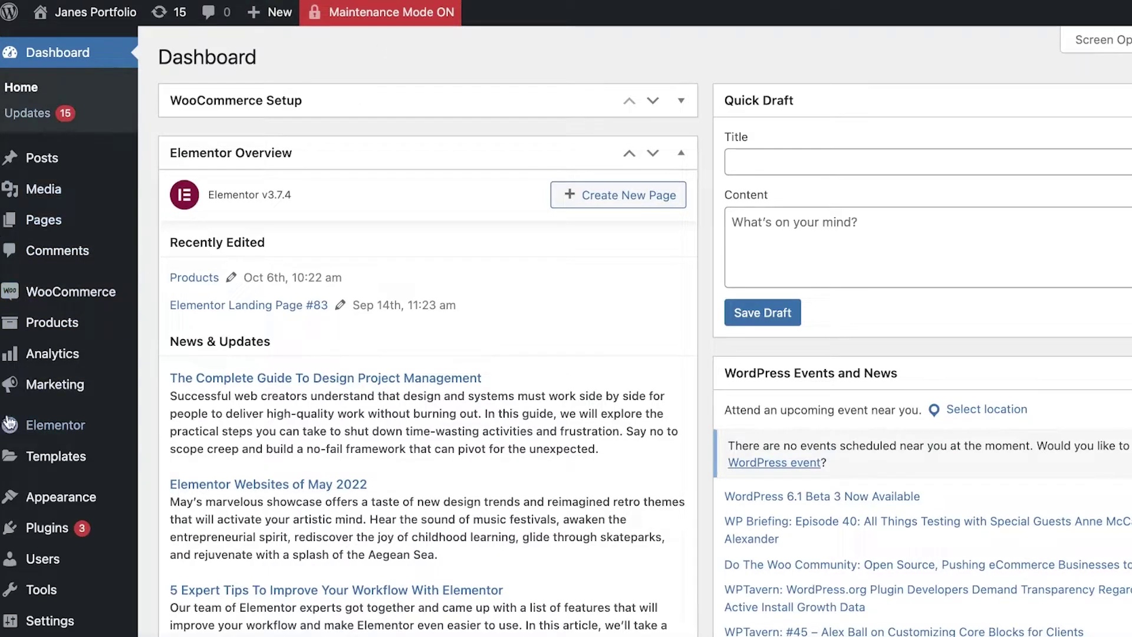
left_click(65, 428)
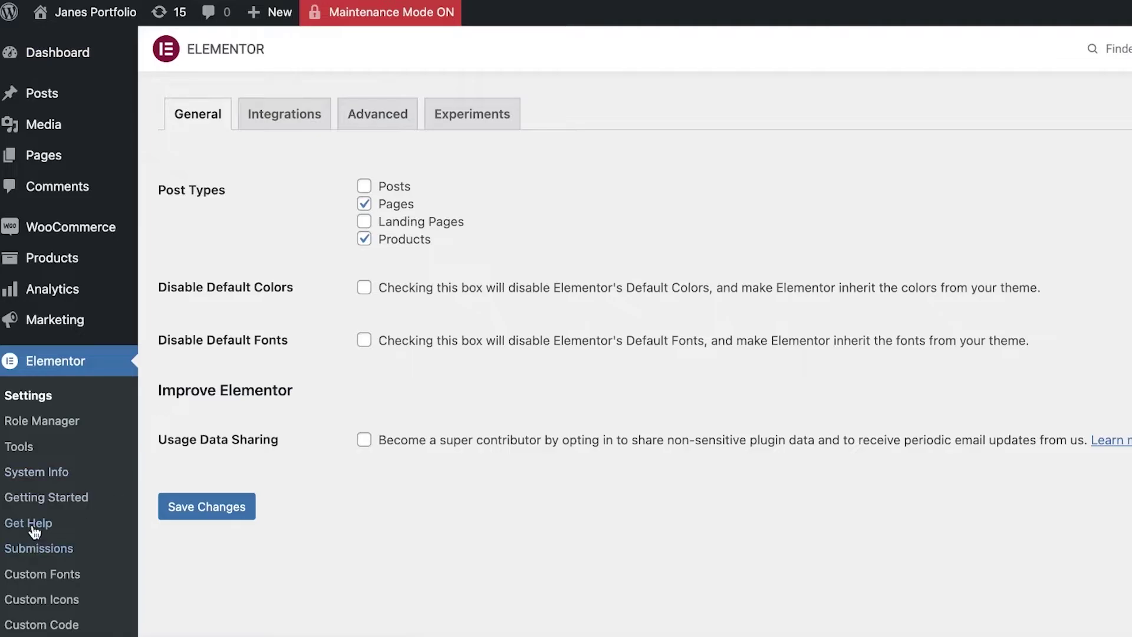
scroll(34, 408, "down", 2)
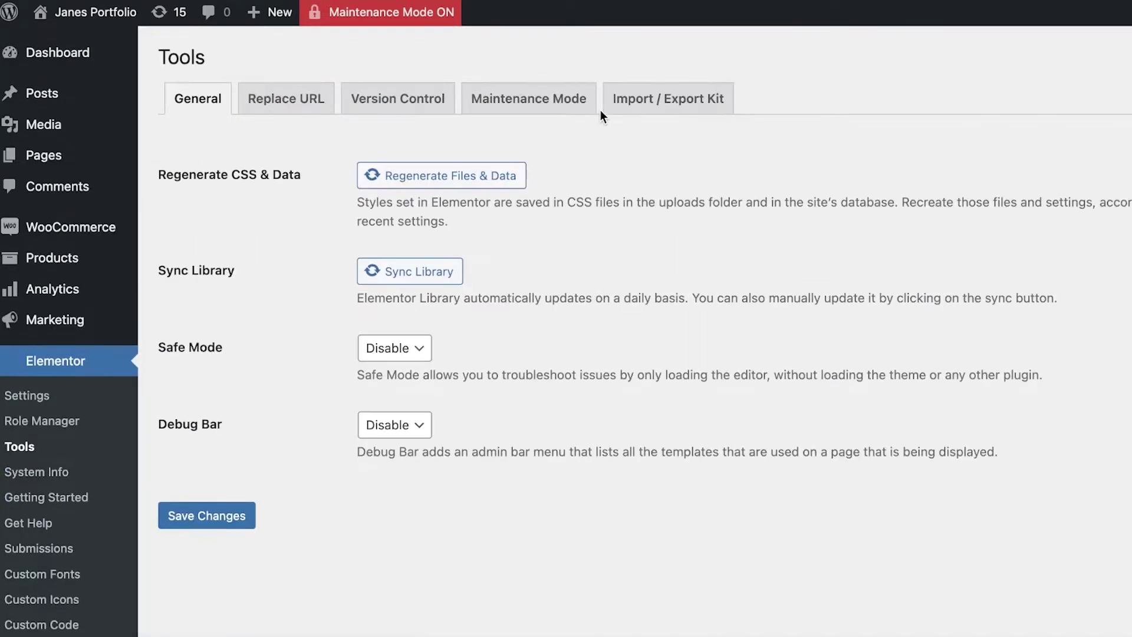
- Set Elementor's maintenance mode to Disabled and save the change
left_click(561, 128)
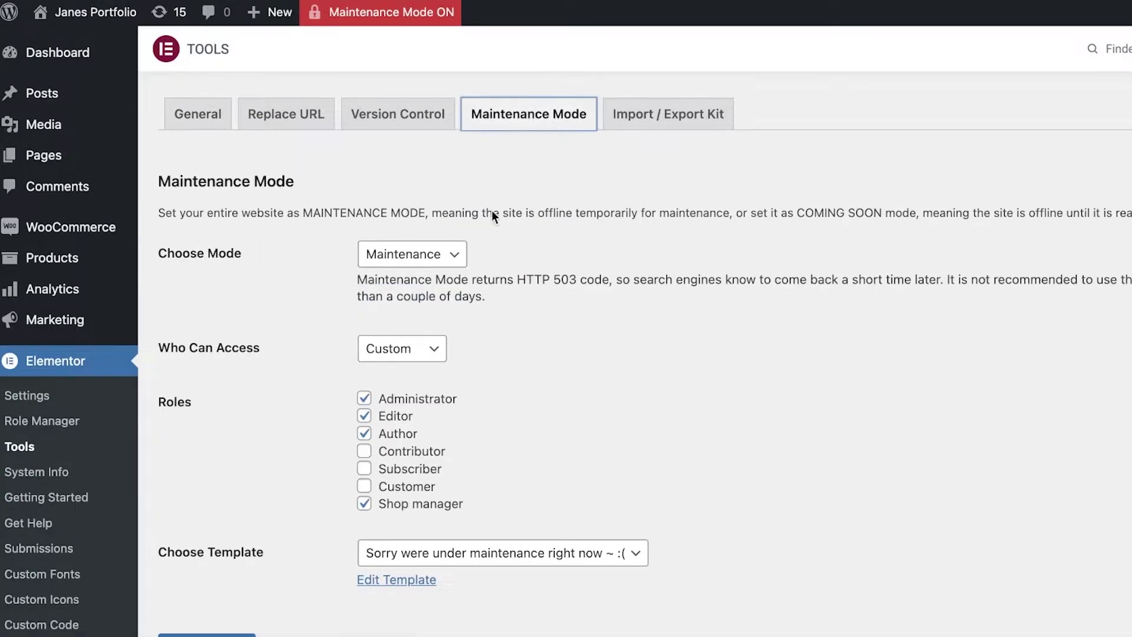
scroll(405, 349, "down", 3)
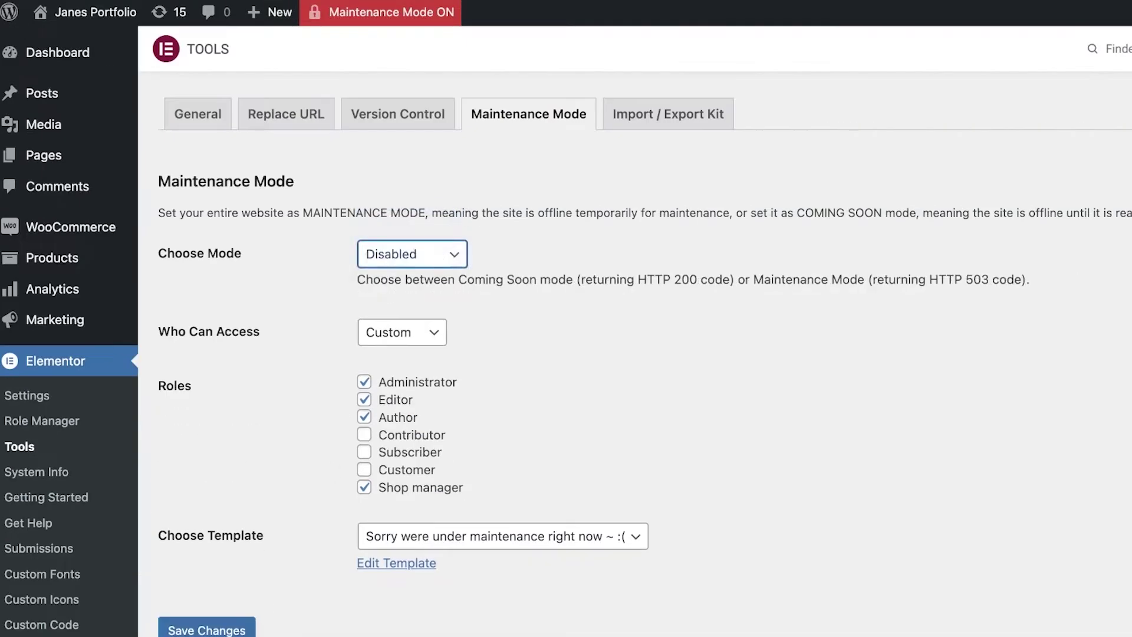
left_click(230, 630)
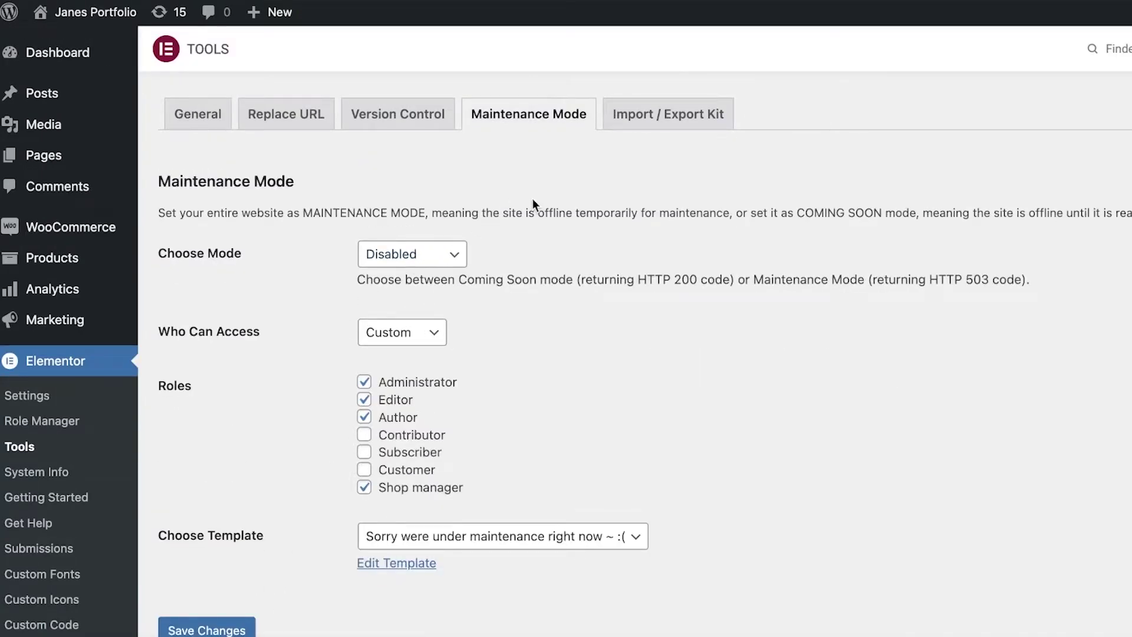
scroll(136, 305, "down", 3)
scroll(118, 365, "down", 2)
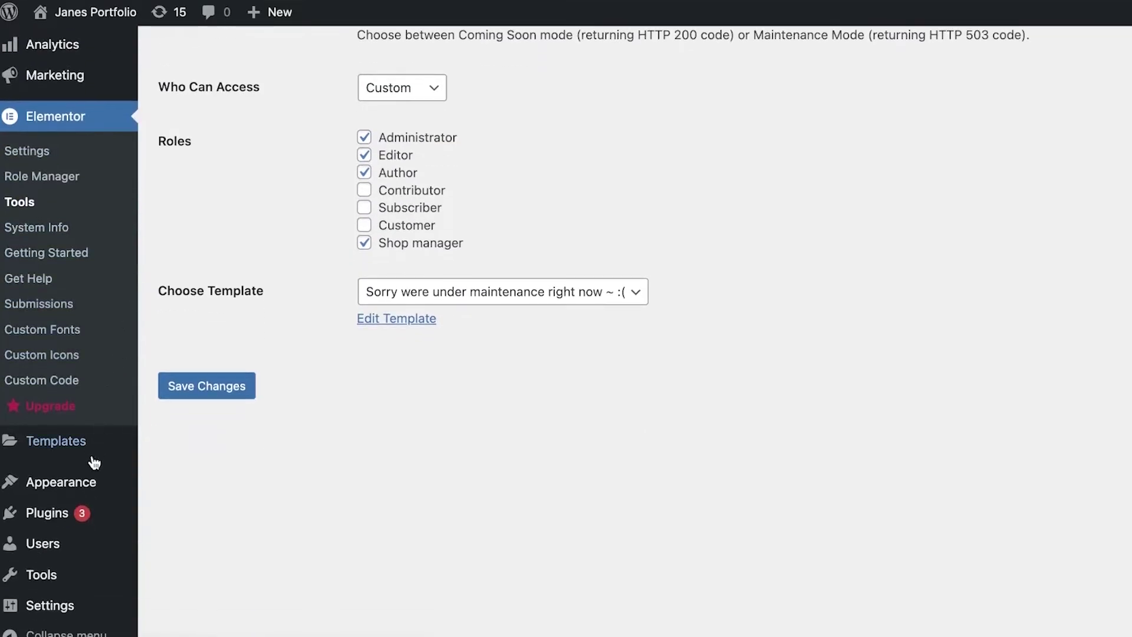
mouse_move(80, 518)
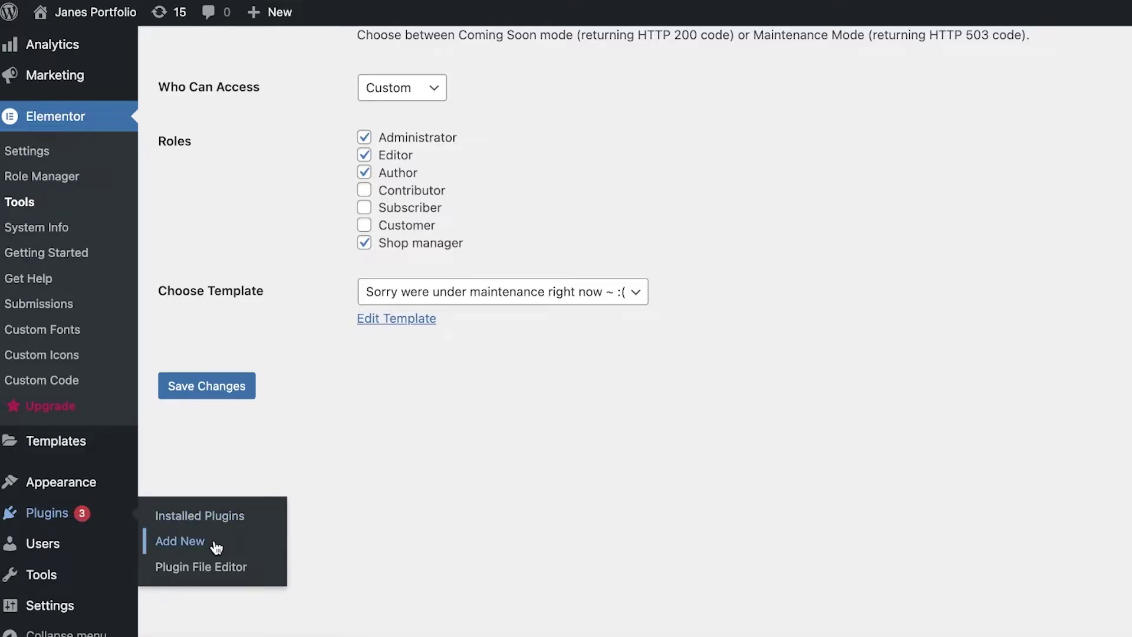
- Find the CMP – Coming Soon & Maintenance plugin by searching 'maintenance' and update it to 4.1.3
left_click(179, 542)
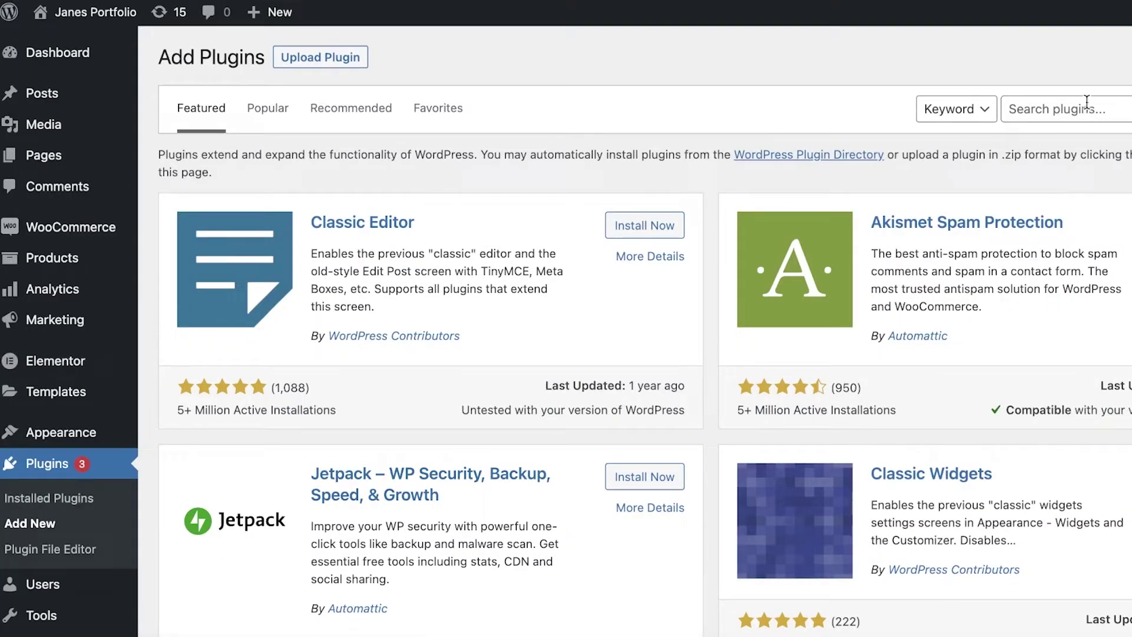
left_click(1129, 112)
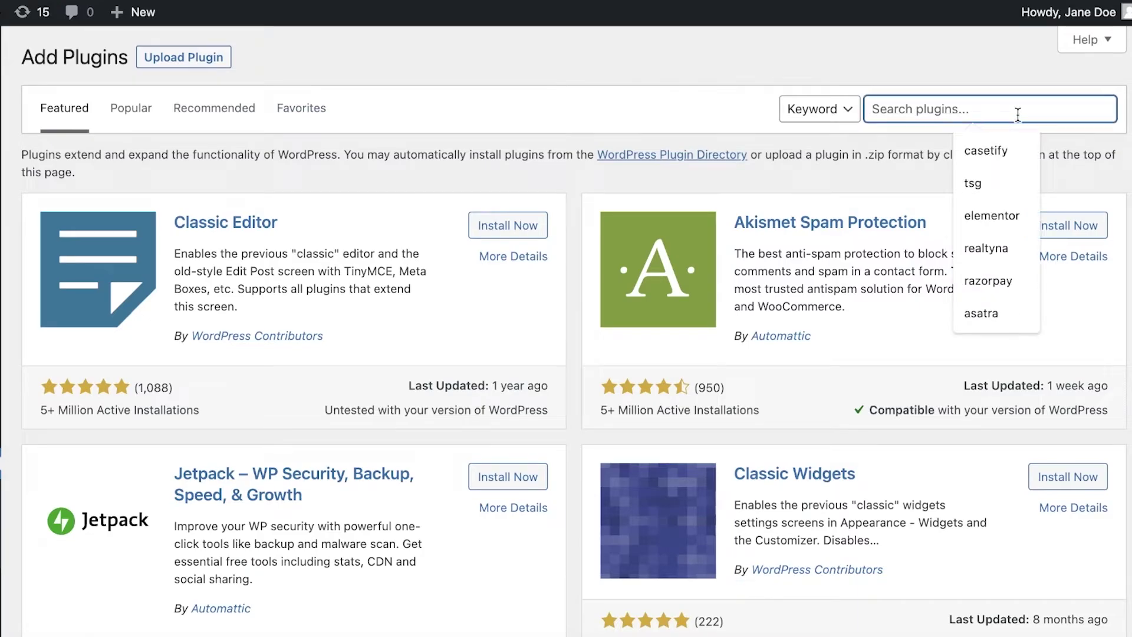
type("maintenance")
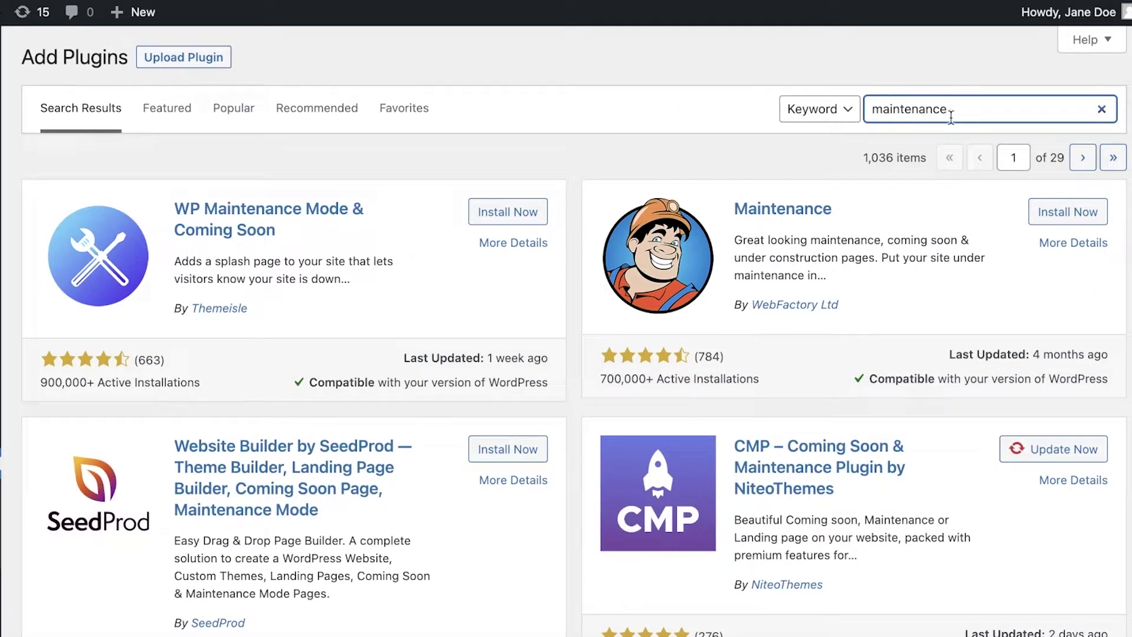
left_click(737, 89)
scroll(738, 90, "down", 1)
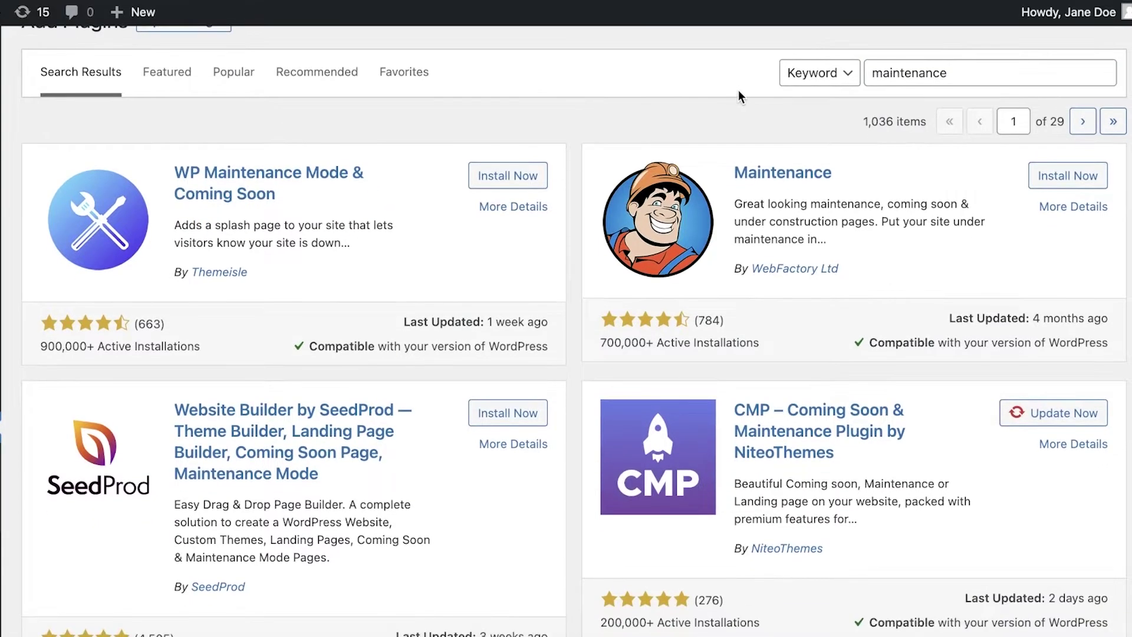
scroll(493, 177, "down", 4)
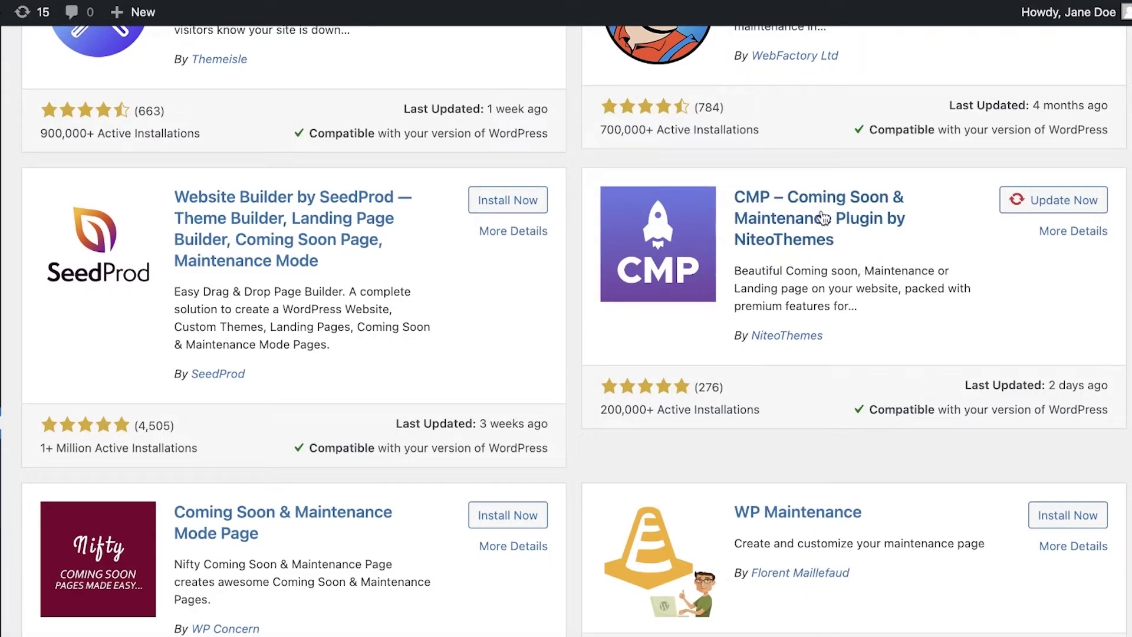
left_click(1022, 200)
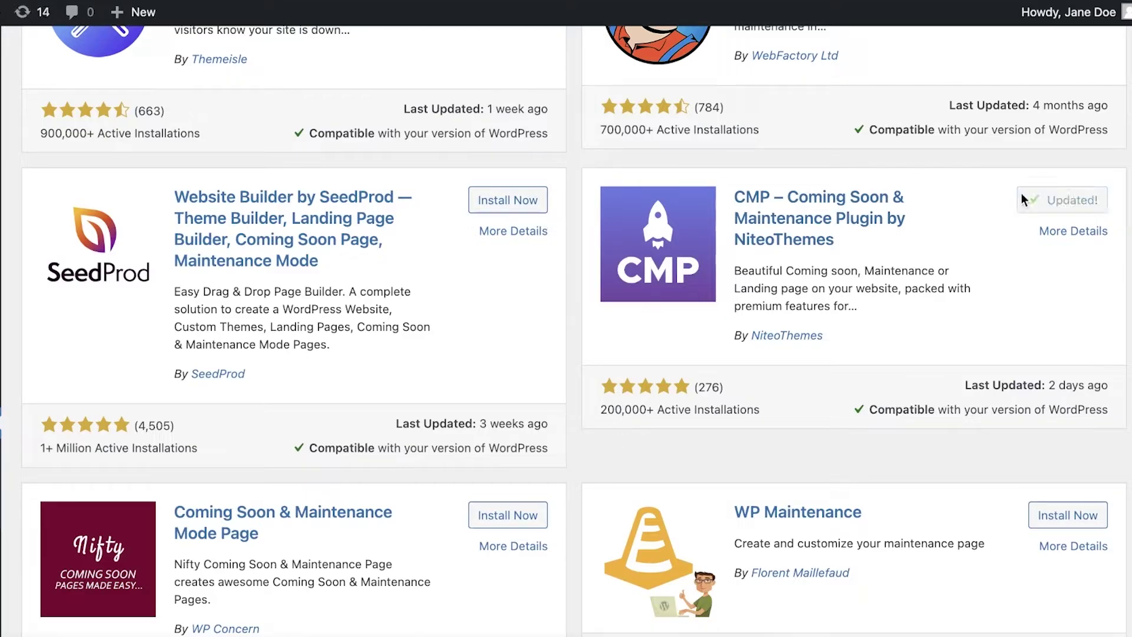
scroll(977, 262, "up", 4)
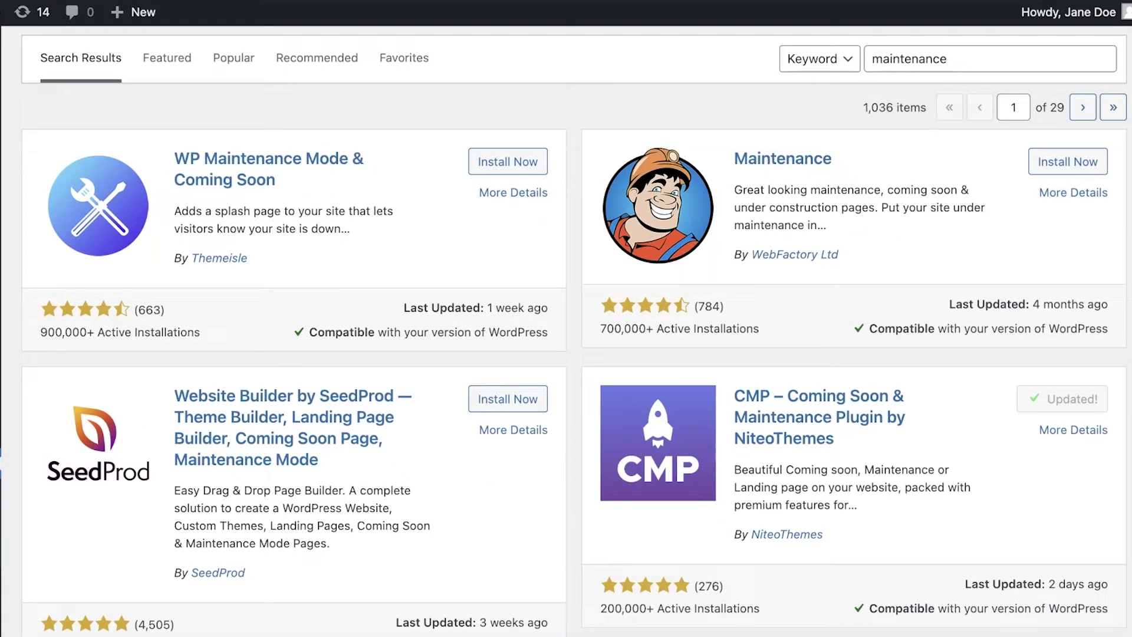
left_click(52, 506)
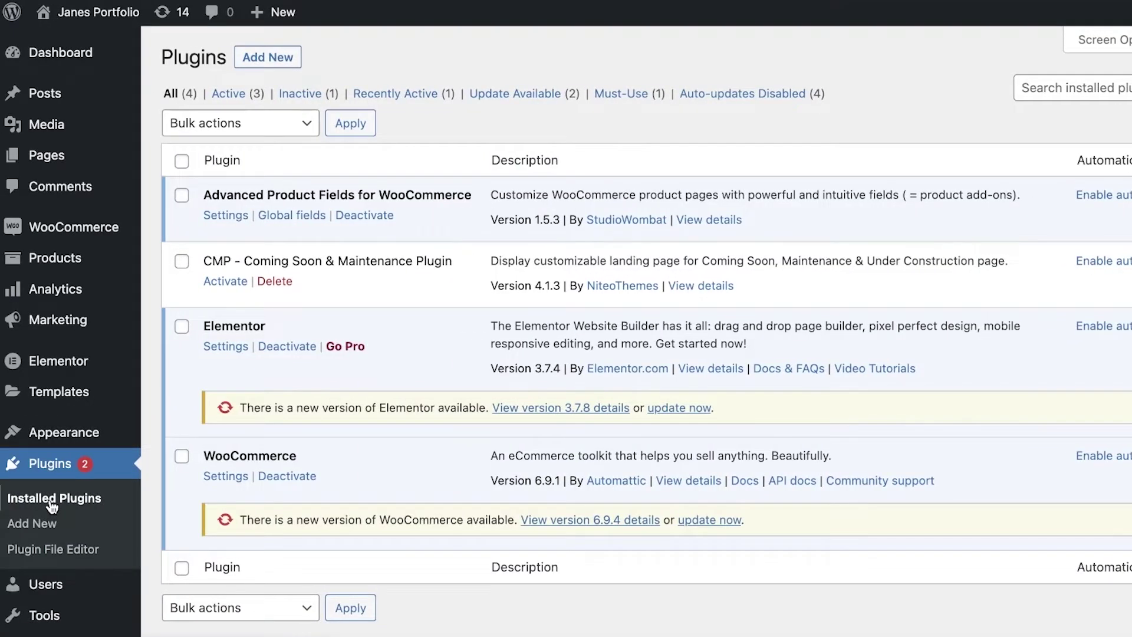
- Activate the CMP plugin and open its settings
left_click(221, 282)
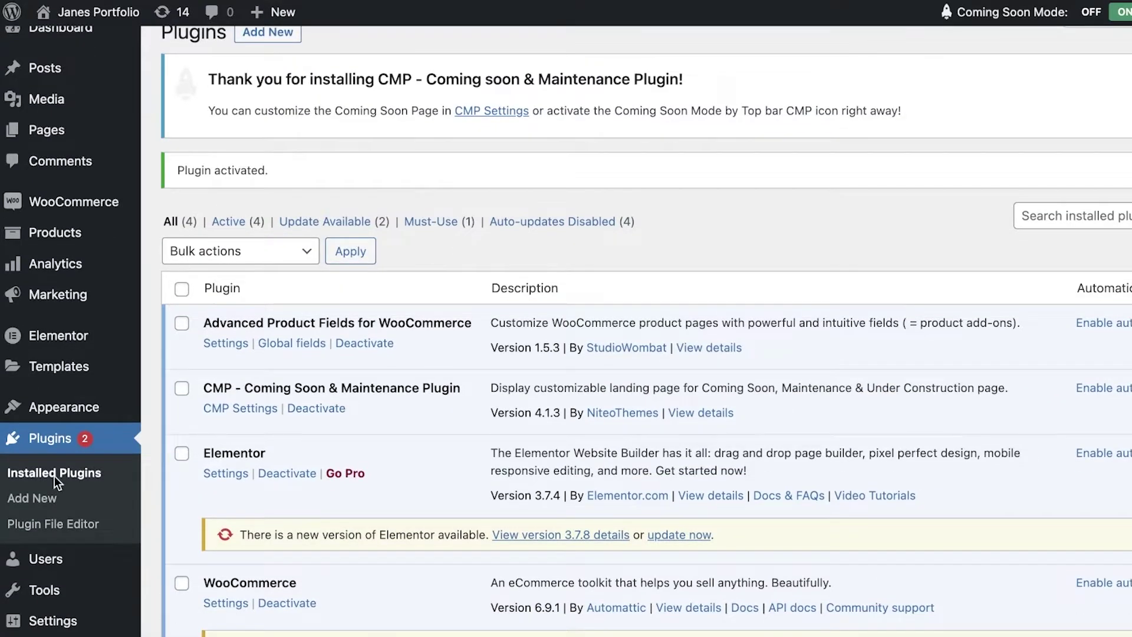
left_click(264, 408)
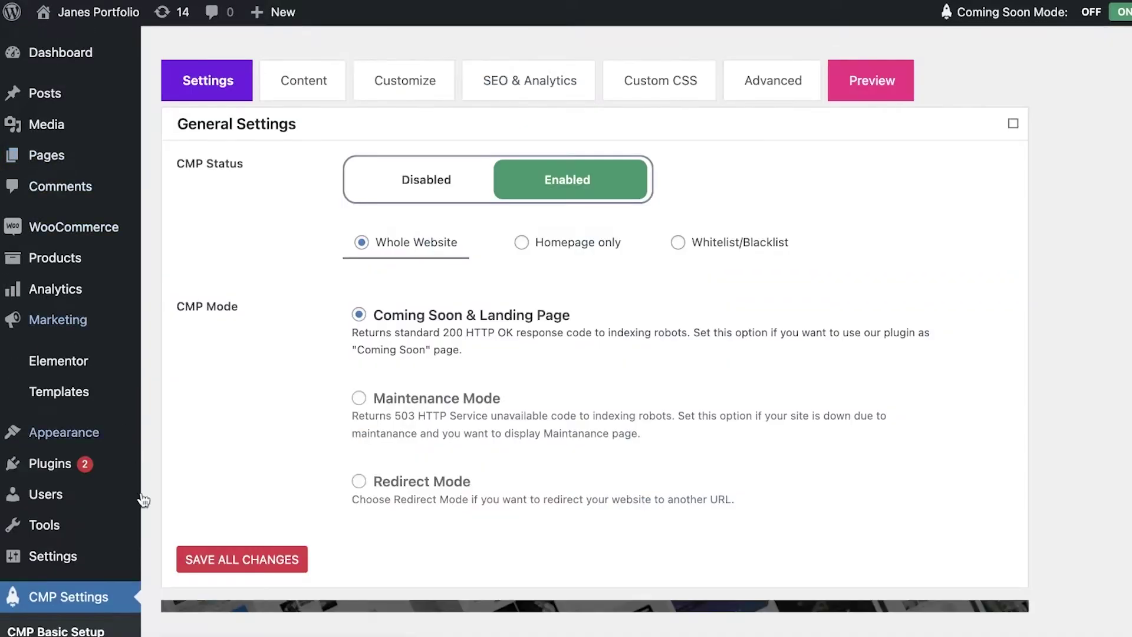
scroll(70, 590, "down", 3)
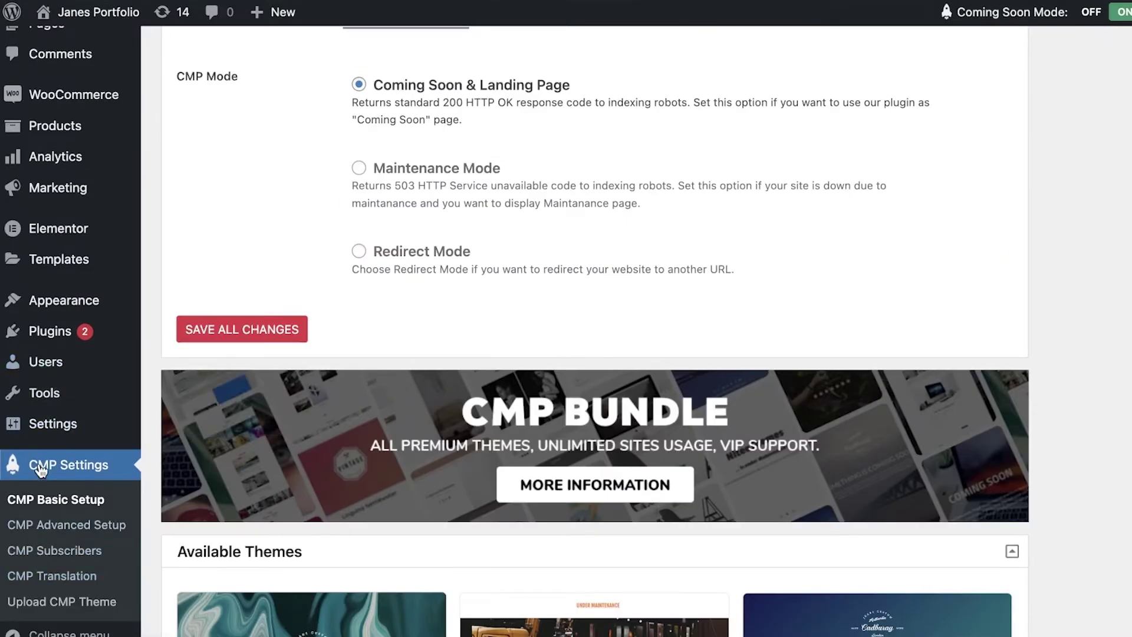
scroll(40, 469, "up", 3)
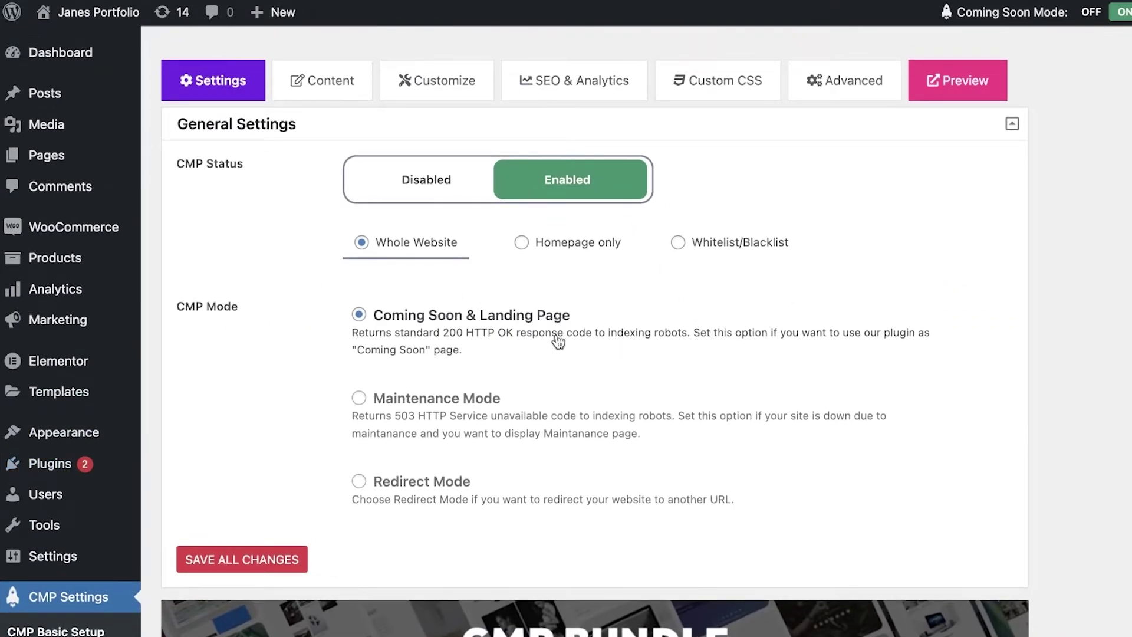
scroll(494, 204, "down", 1)
scroll(295, 119, "up", 1)
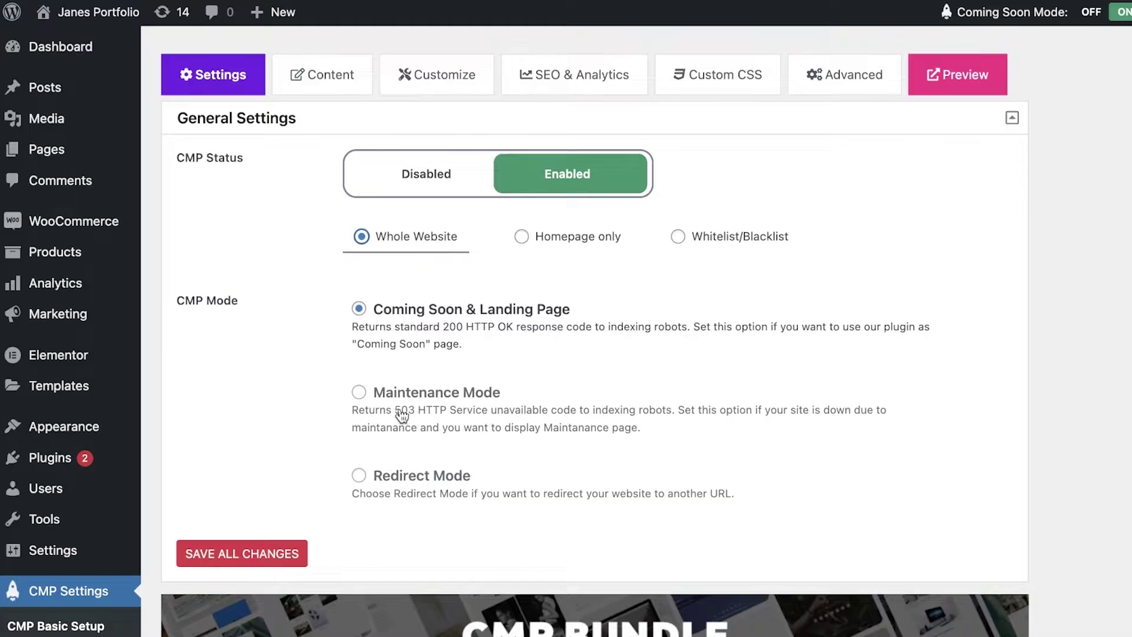
- Set CMP Mode to Maintenance Mode, enabled for the whole website, and save all changes
left_click(374, 401)
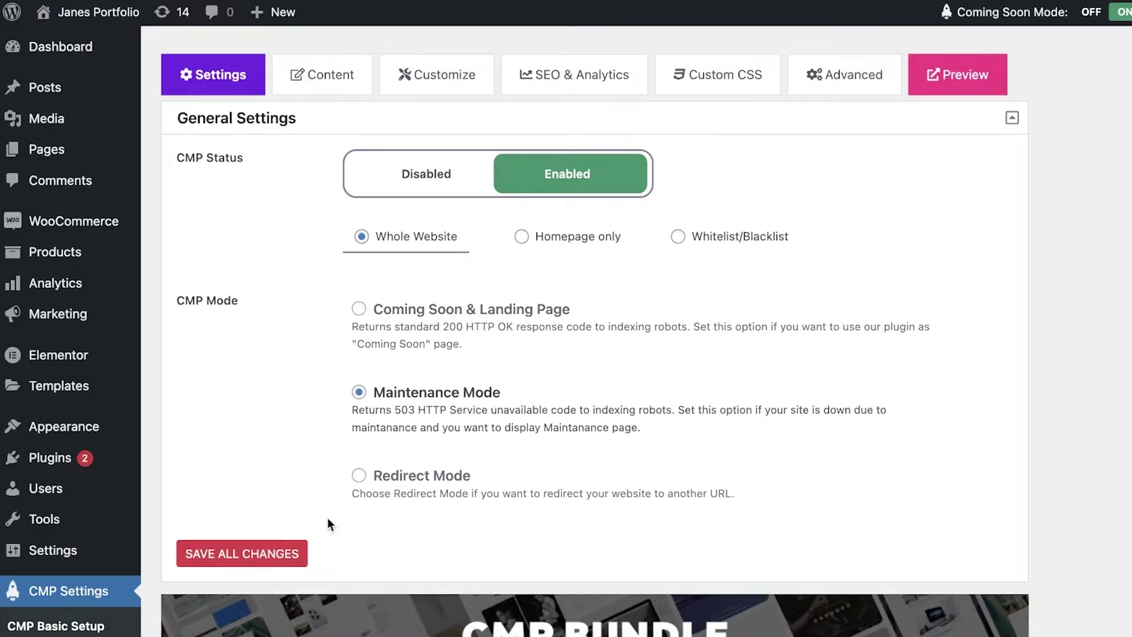
left_click(359, 478)
left_click(400, 516)
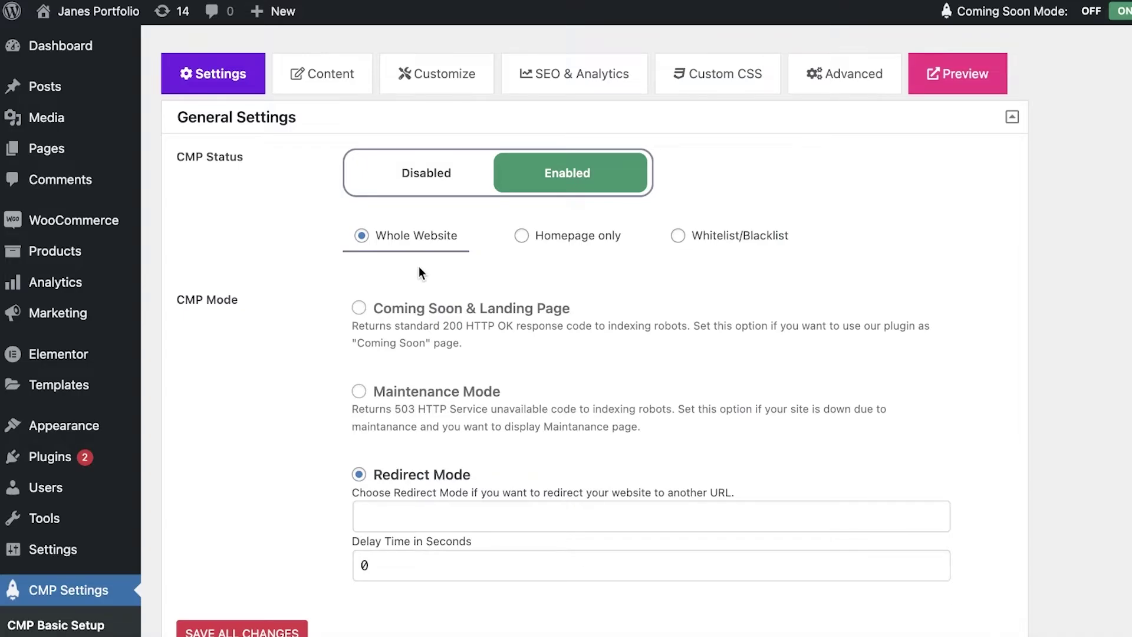
left_click(443, 323)
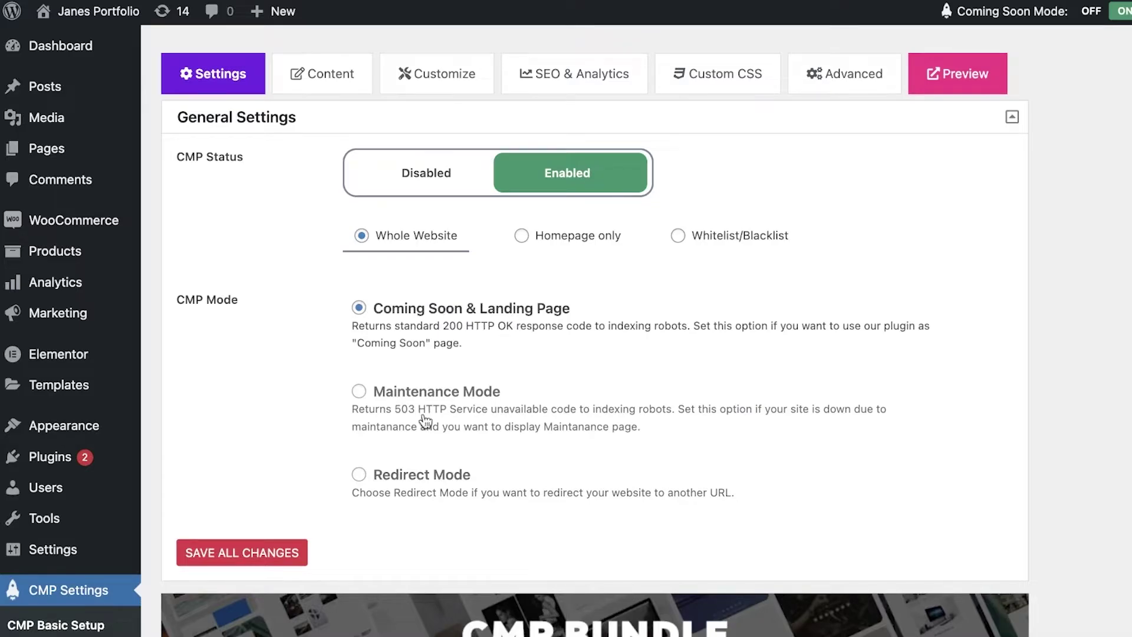
left_click(367, 407)
scroll(359, 384, "down", 9)
scroll(377, 377, "up", 8)
scroll(378, 377, "down", 10)
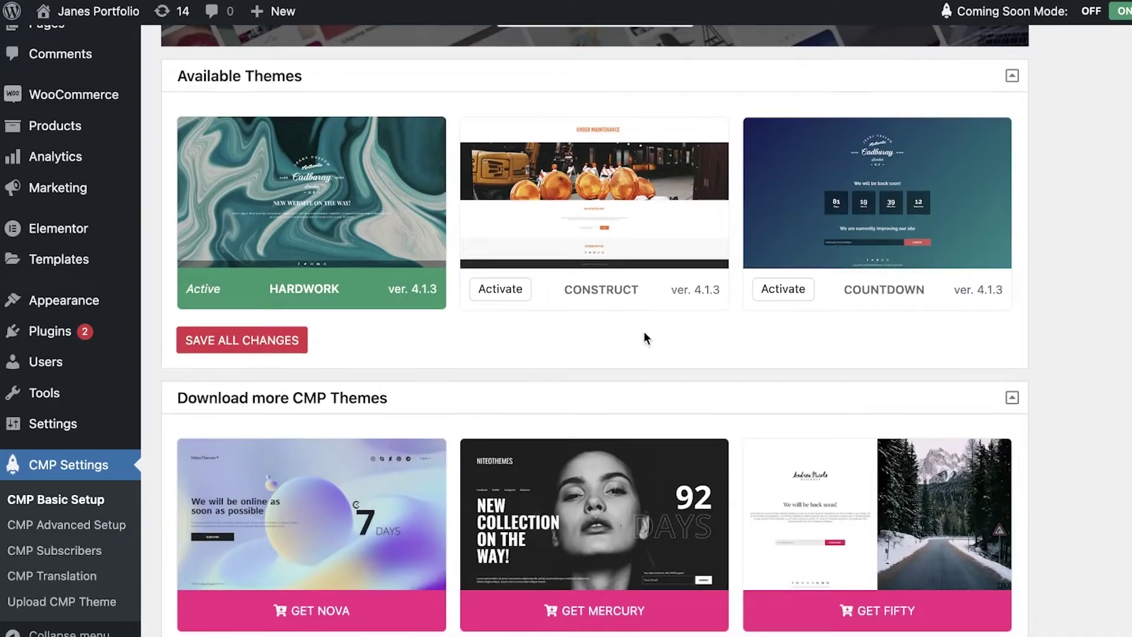
mouse_move(895, 248)
scroll(596, 330, "down", 5)
scroll(596, 330, "up", 11)
scroll(596, 330, "up", 5)
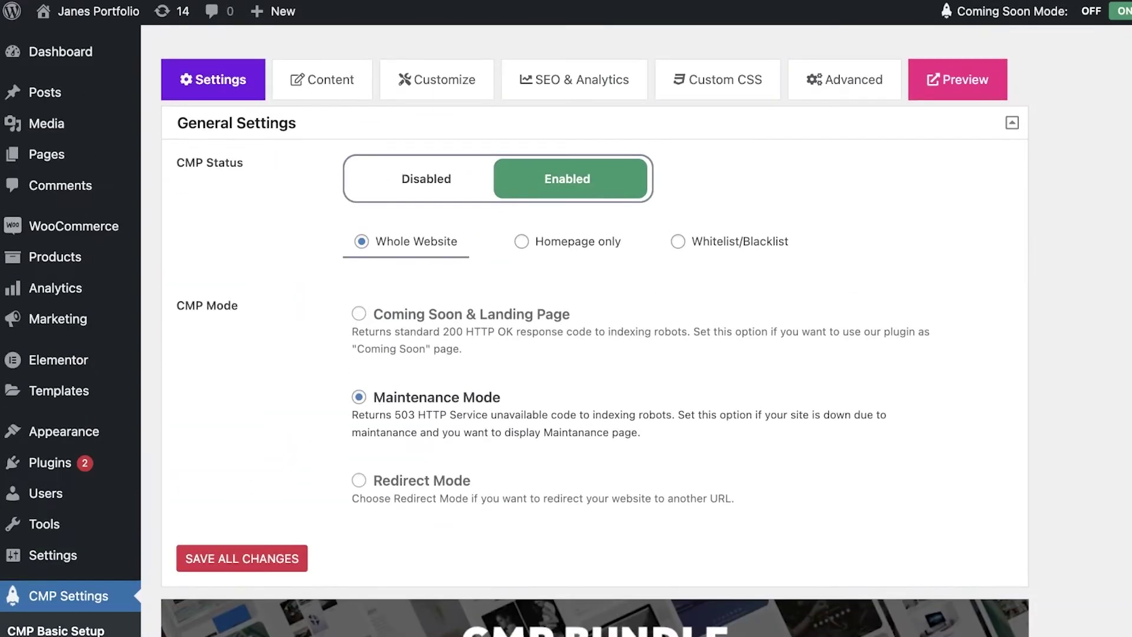
left_click(268, 560)
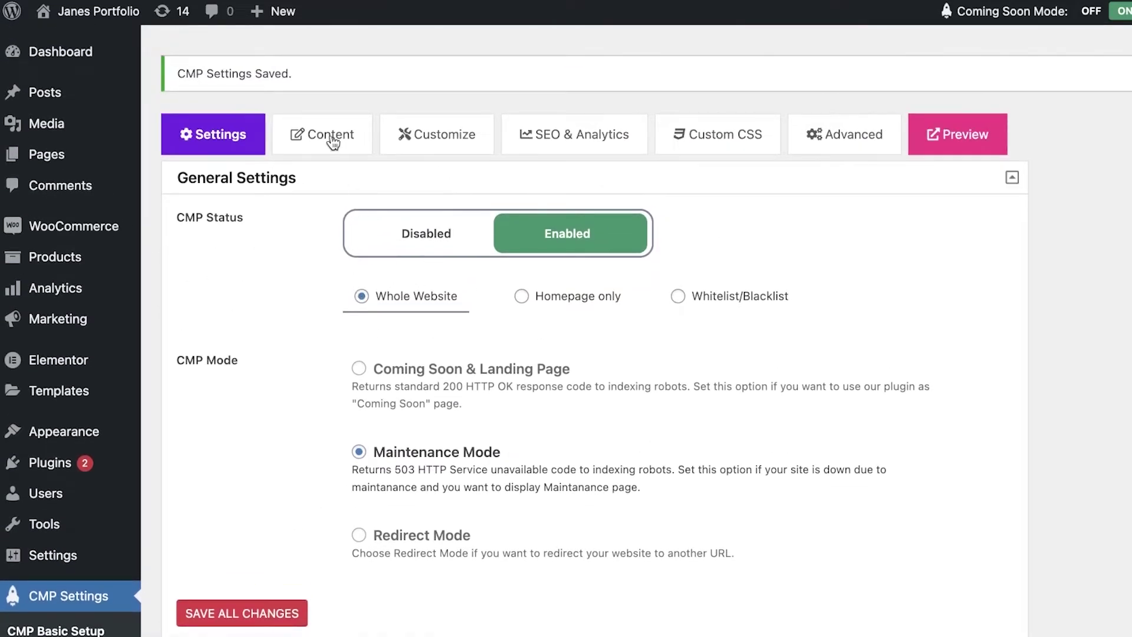
- Open CMP's Content tab and preview the maintenance page
left_click(295, 143)
left_click(183, 150)
left_click(358, 143)
left_click(996, 132)
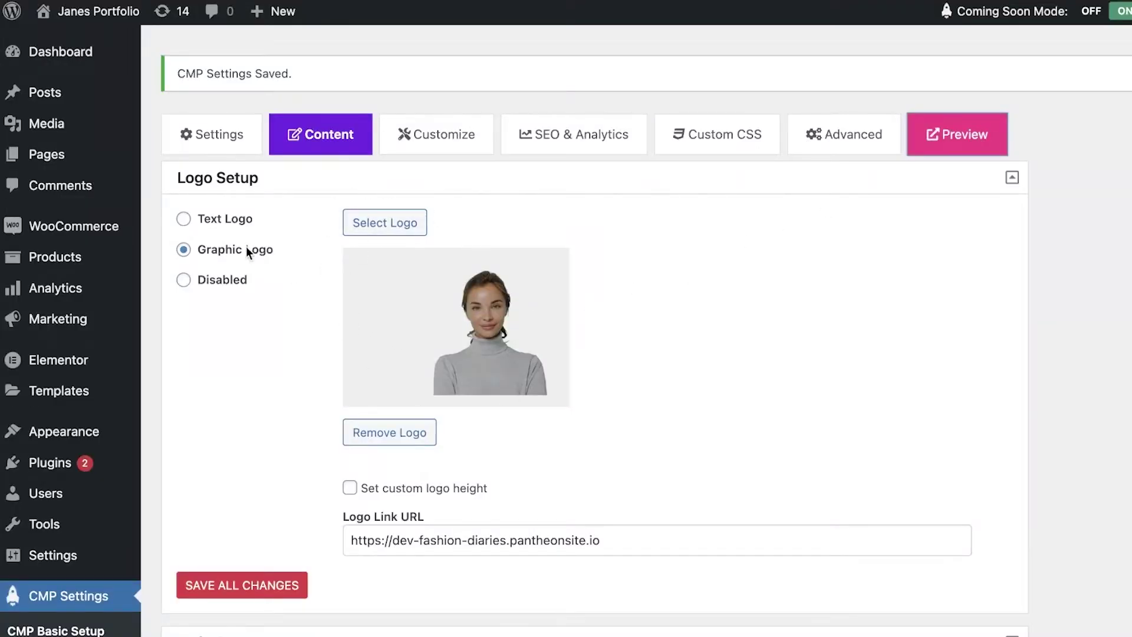
scroll(190, 223, "down", 1)
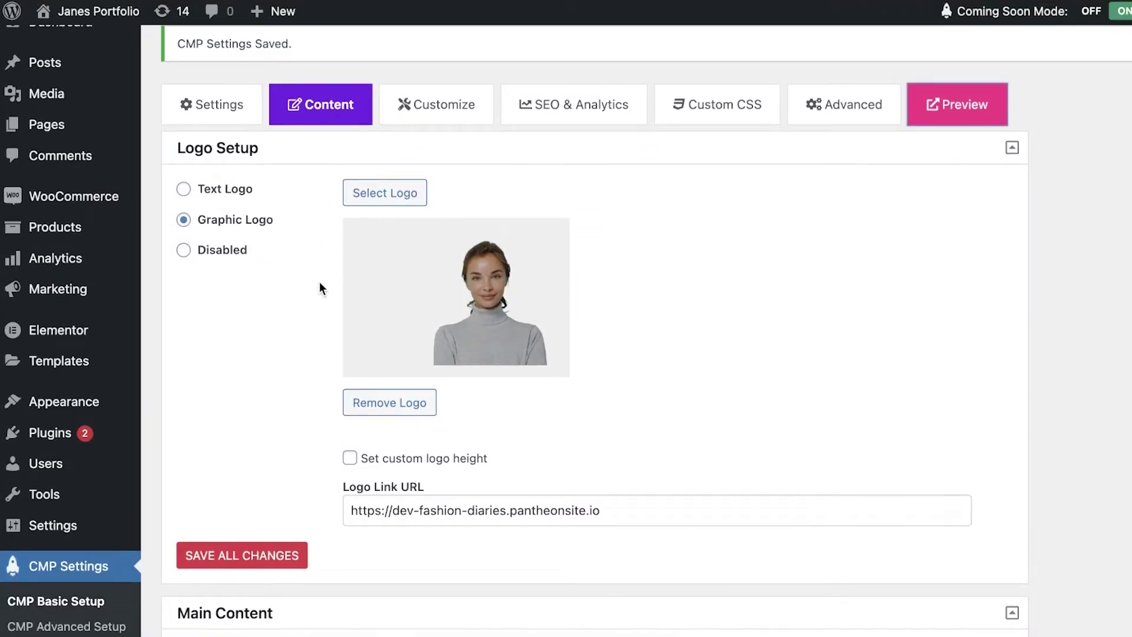
- Choose Text Logo in Logo Setup and scroll to the background settings
left_click(223, 190)
left_click(216, 221)
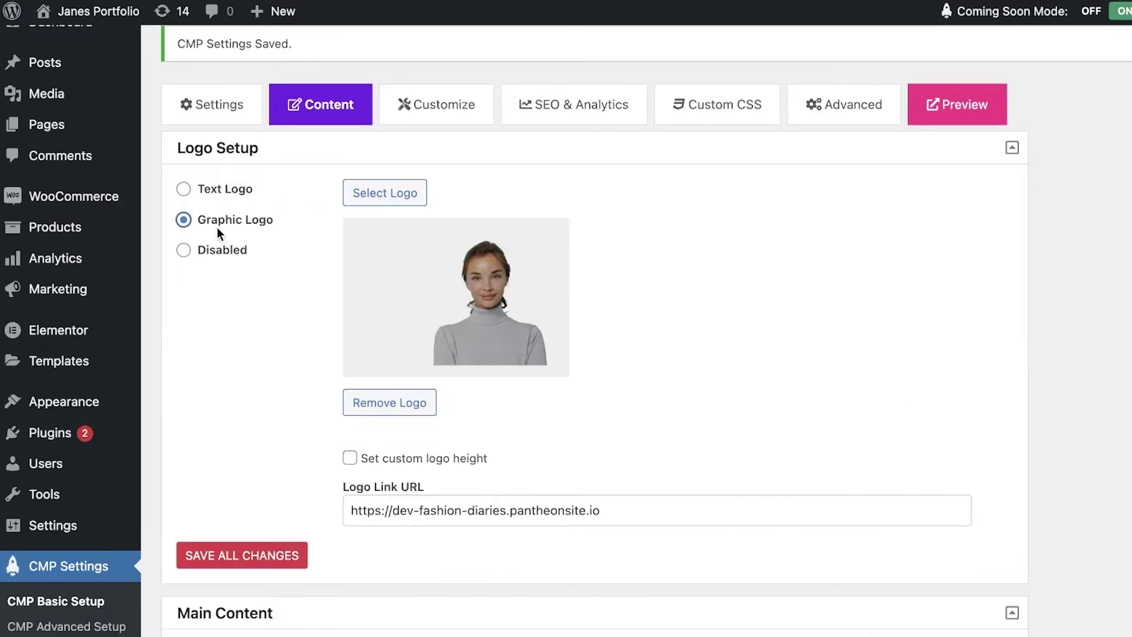
left_click(213, 250)
left_click(217, 189)
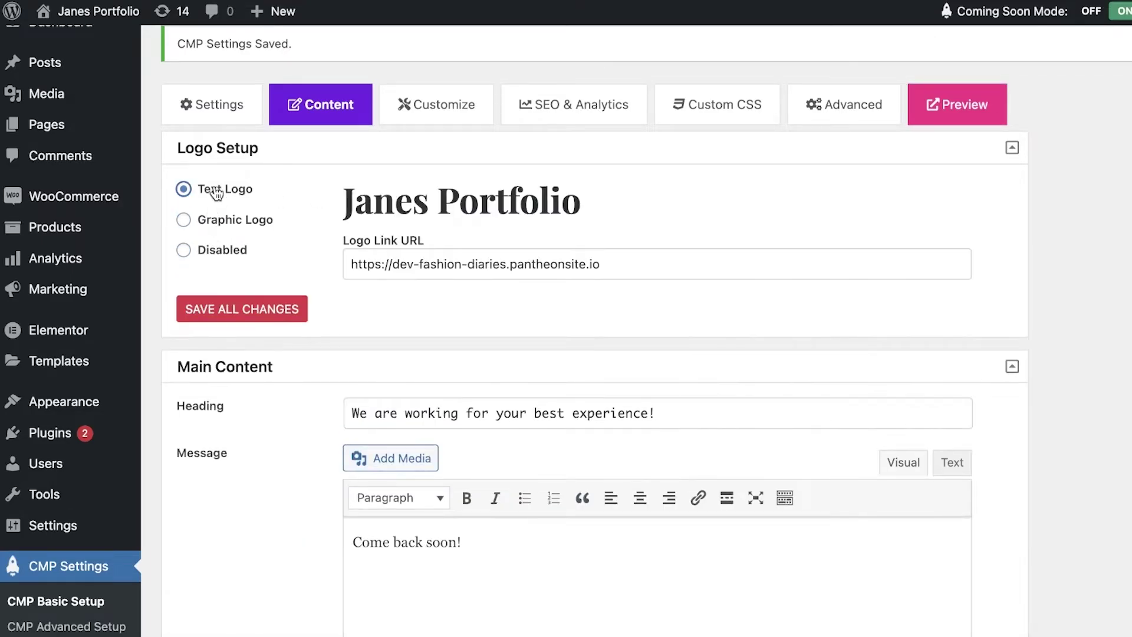
scroll(501, 250, "down", 4)
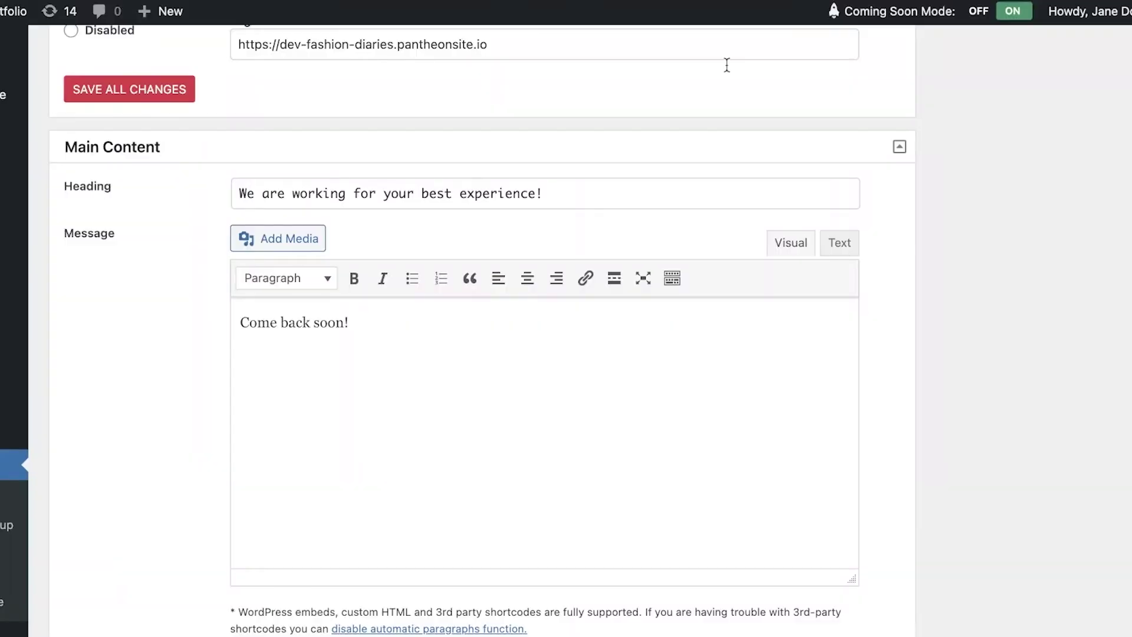
scroll(512, 467, "down", 10)
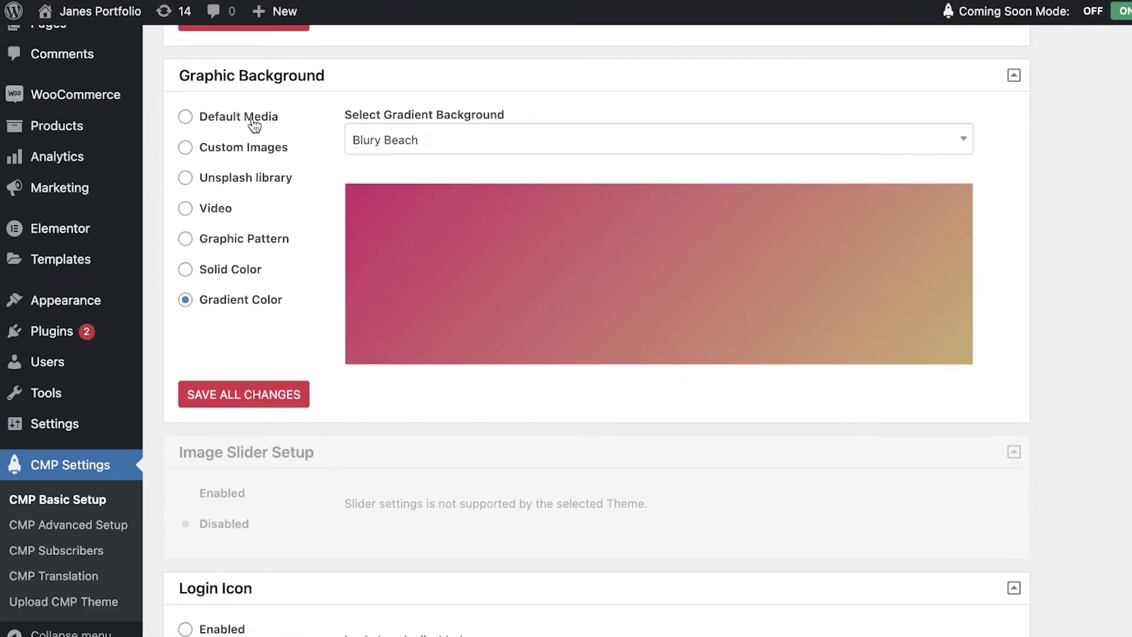
- Set the page background to Video with YouTube as the video source
left_click(254, 121)
left_click(247, 147)
left_click(221, 183)
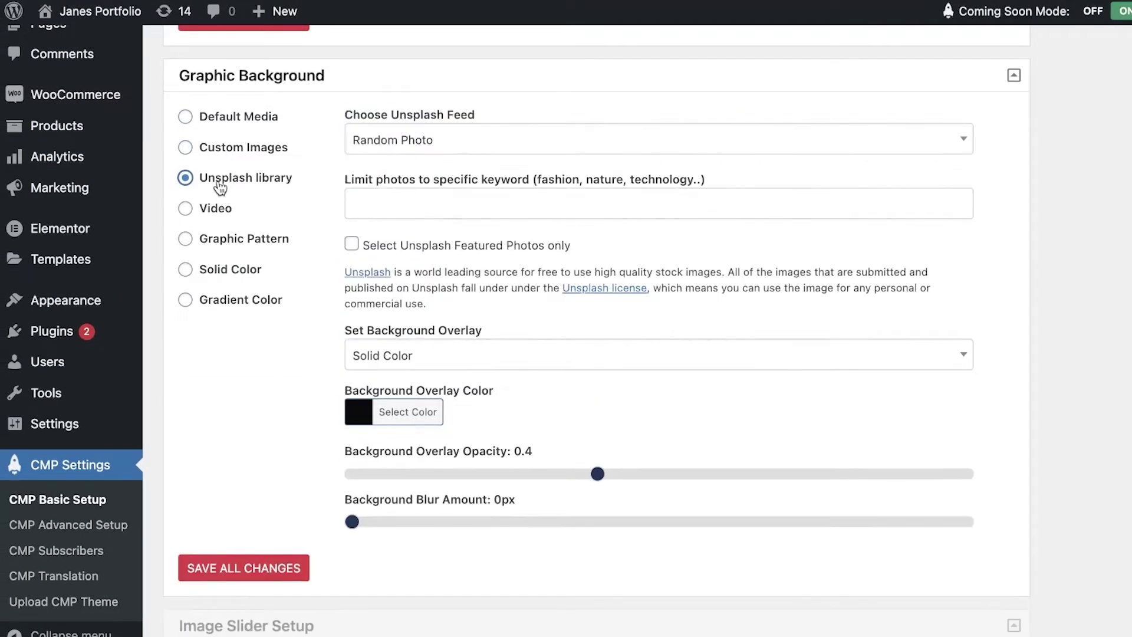
left_click(201, 210)
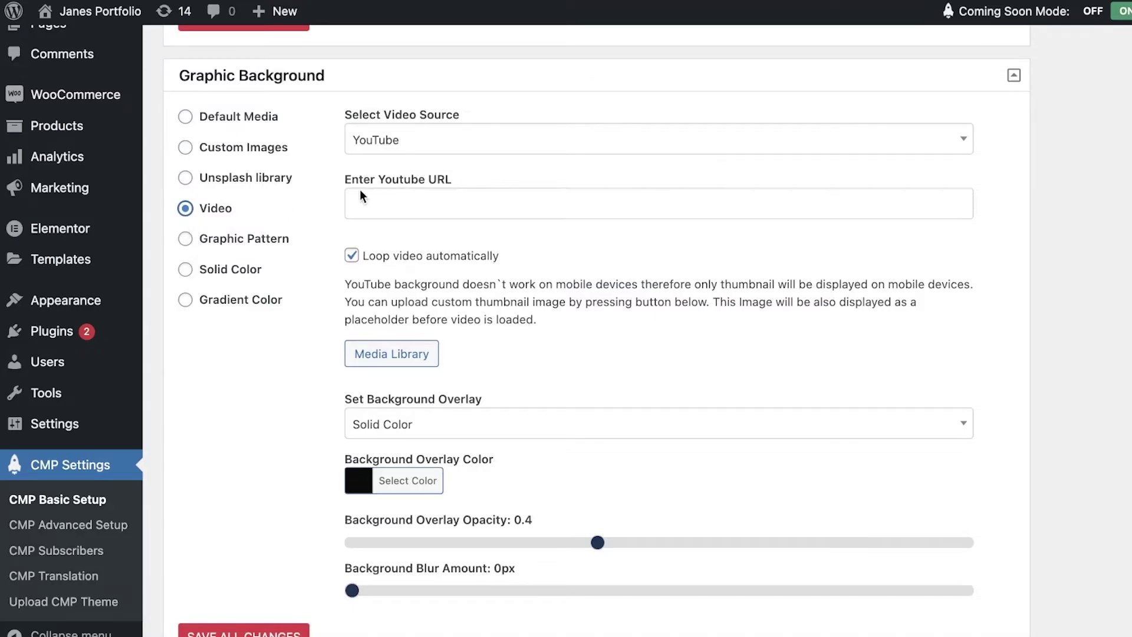
left_click(490, 147)
left_click(489, 150)
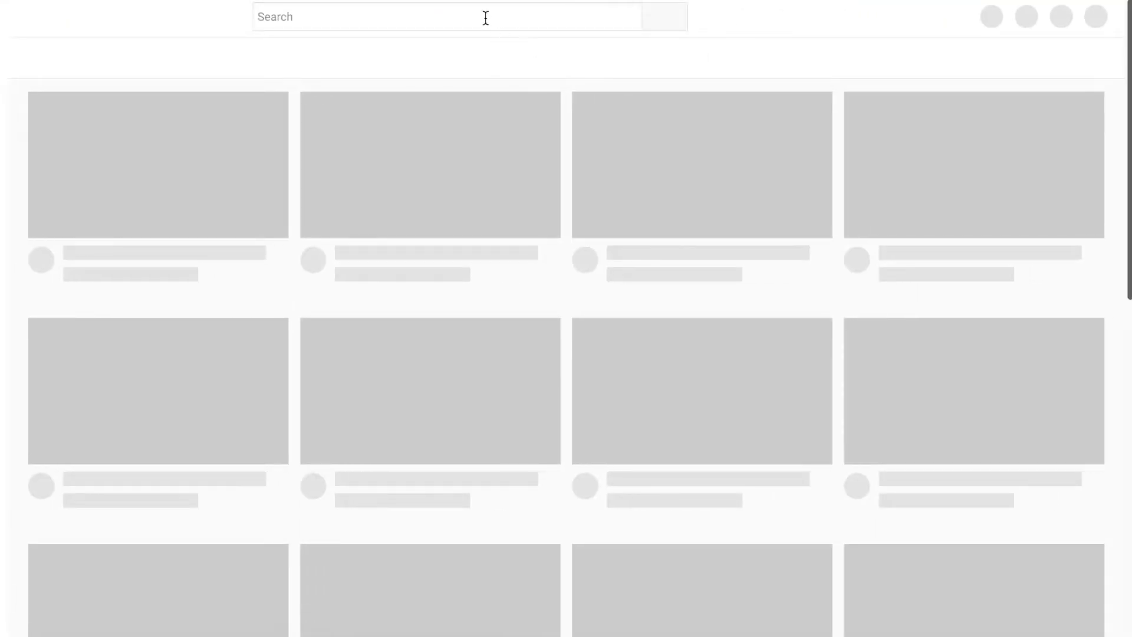
- Copy the web address of the How To Do Local SEO Keyword Searching video
scroll(433, 159, "down", 5)
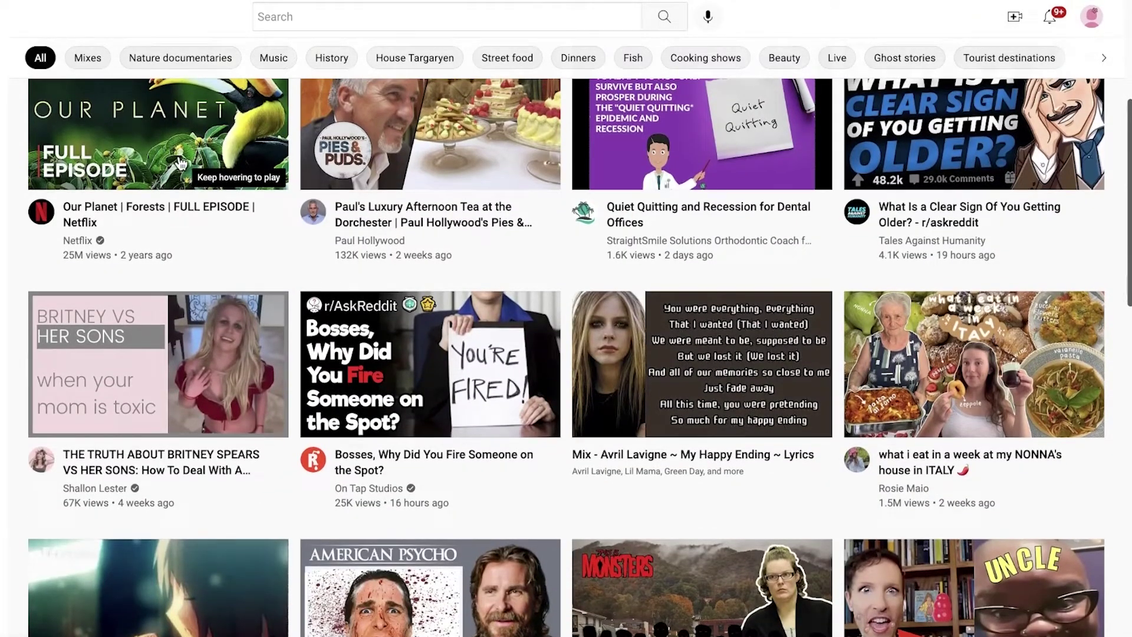
mouse_move(181, 164)
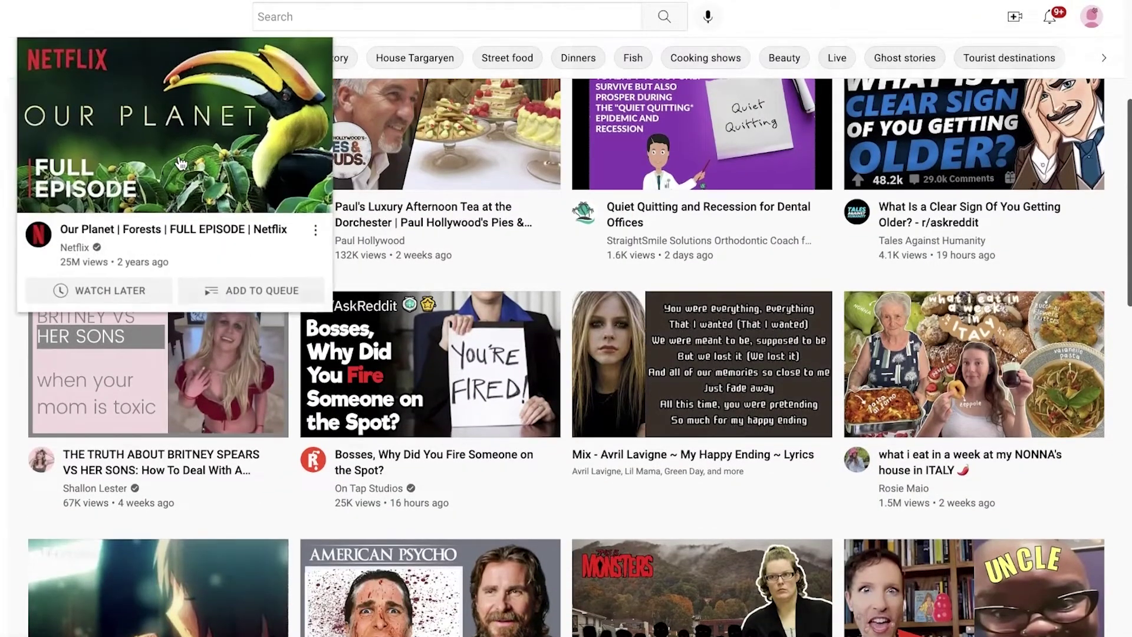
scroll(181, 163, "up", 1)
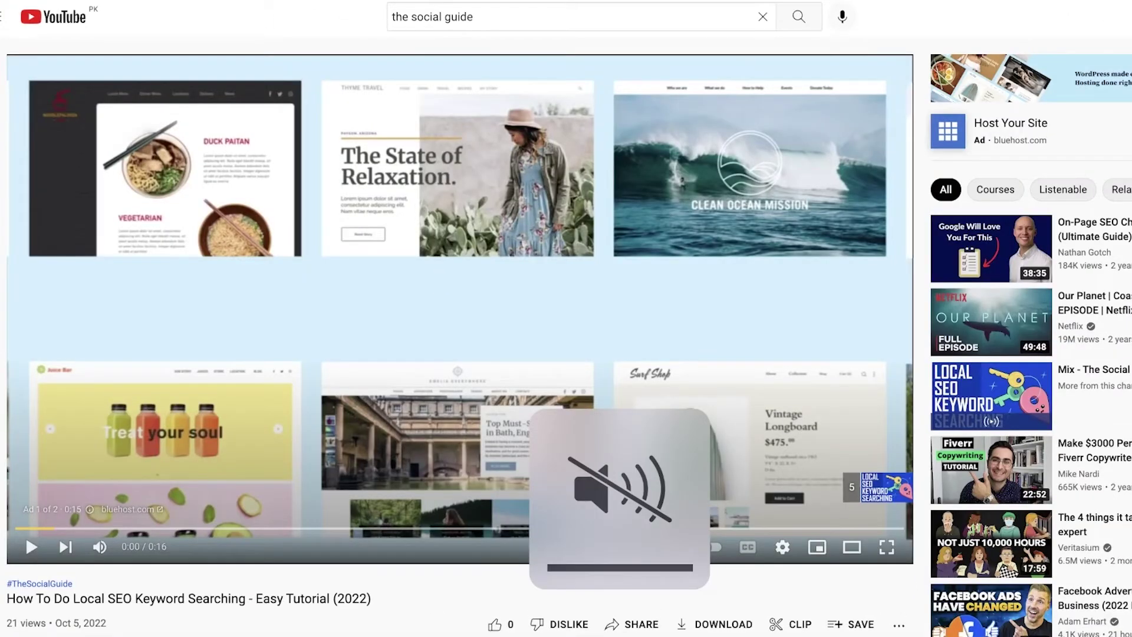
right_click(477, 1)
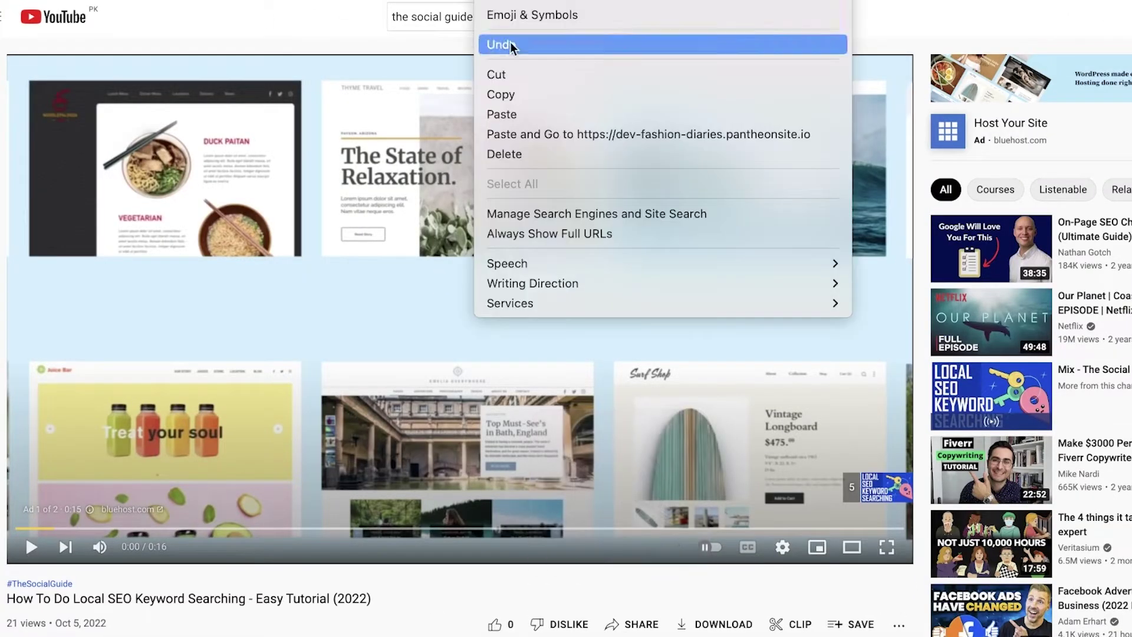
left_click(538, 96)
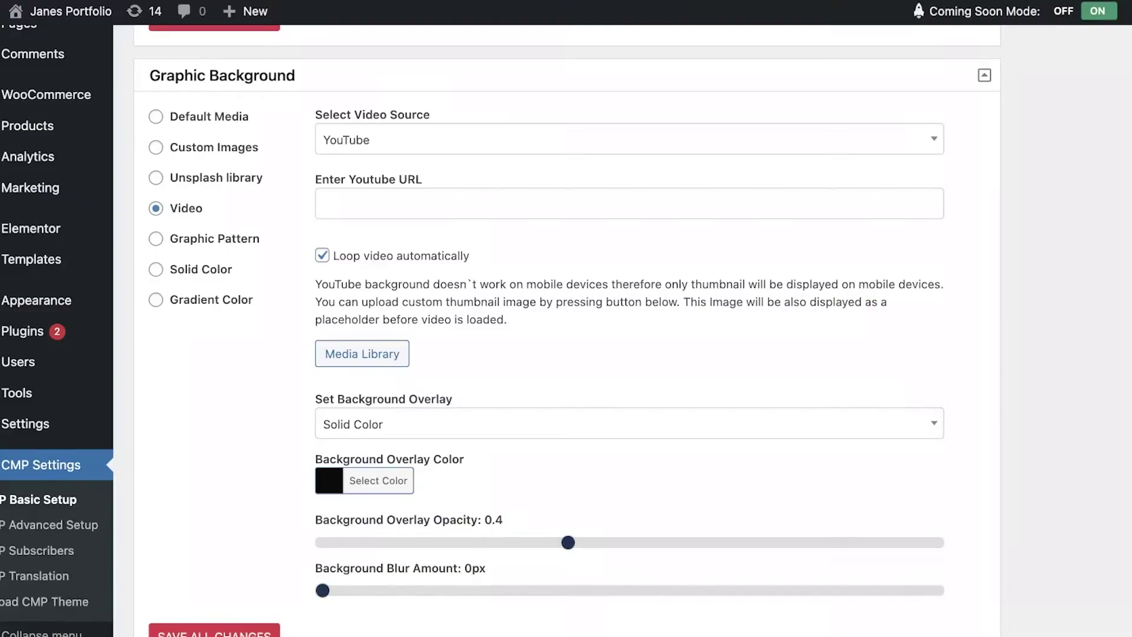
- Paste the YouTube link as the video background, save, and keep YouTube as the source
right_click(443, 217)
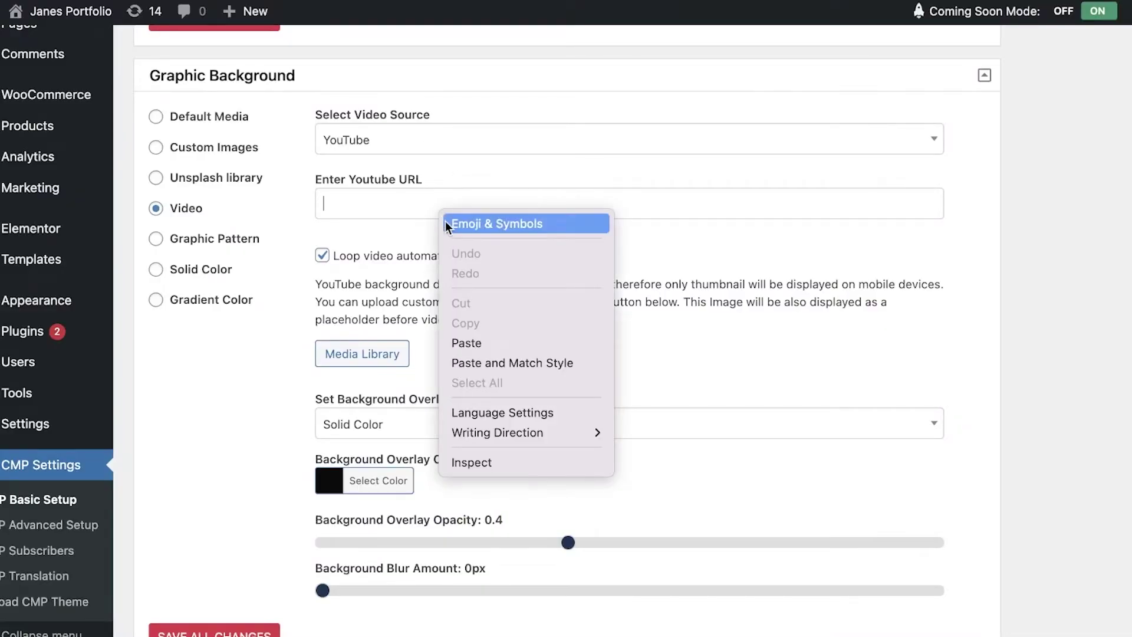
left_click(497, 344)
scroll(457, 349, "down", 3)
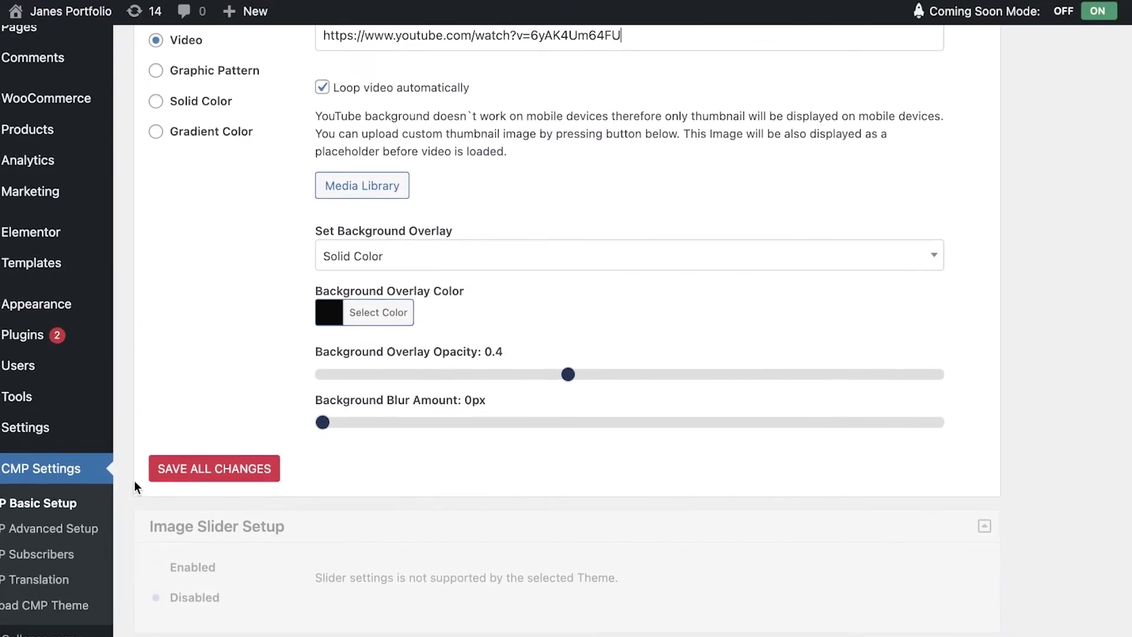
left_click(193, 473)
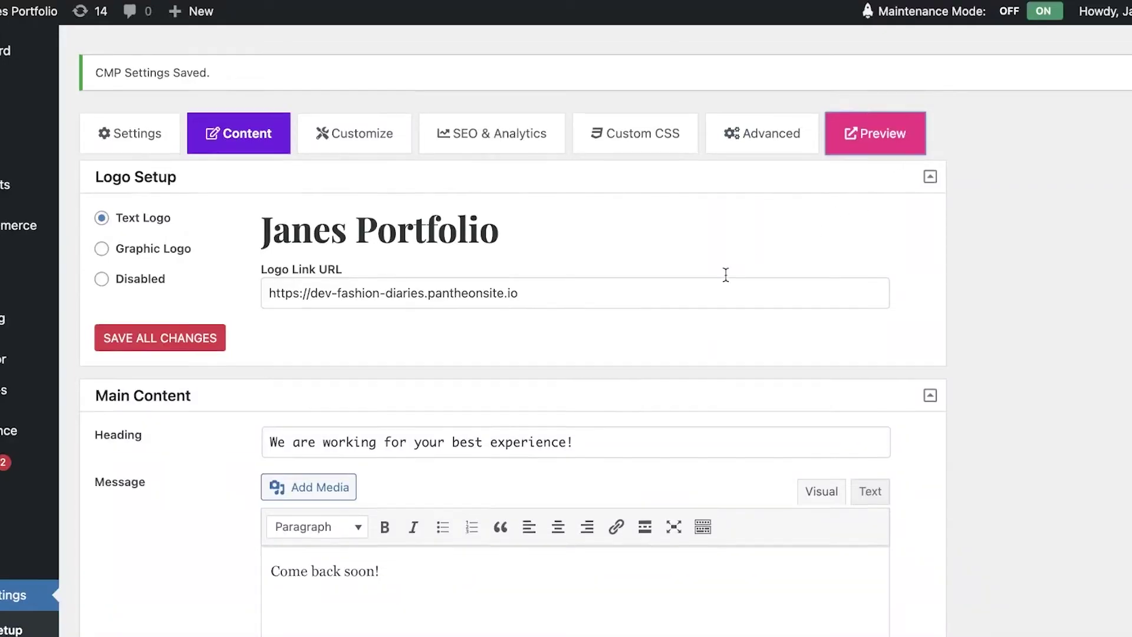
scroll(437, 291, "down", 15)
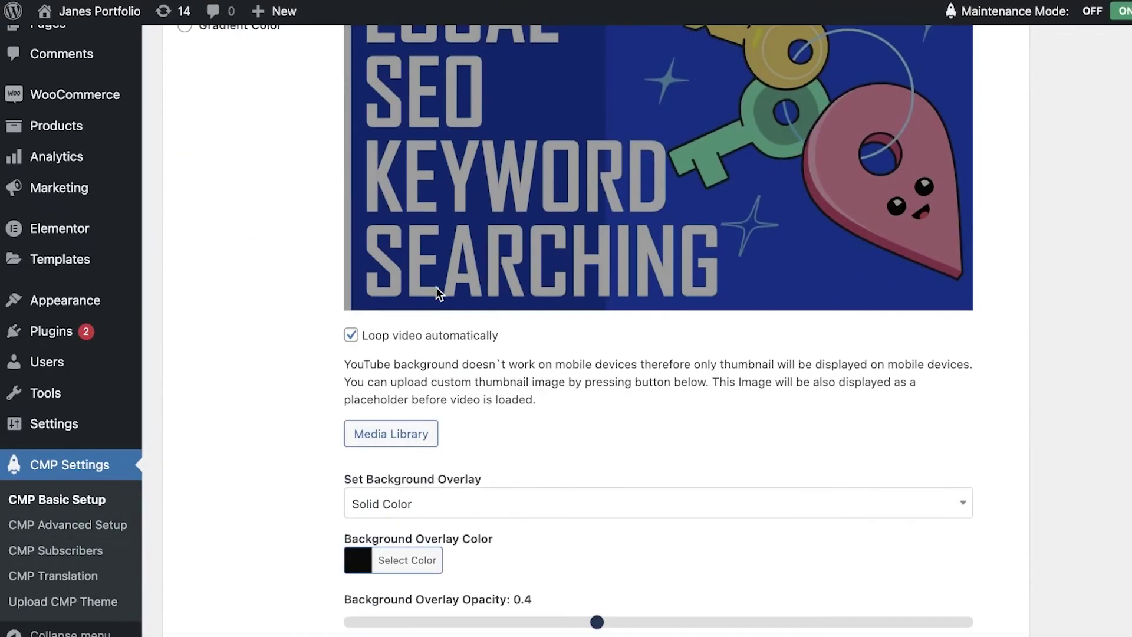
scroll(436, 289, "up", 3)
left_click(599, 66)
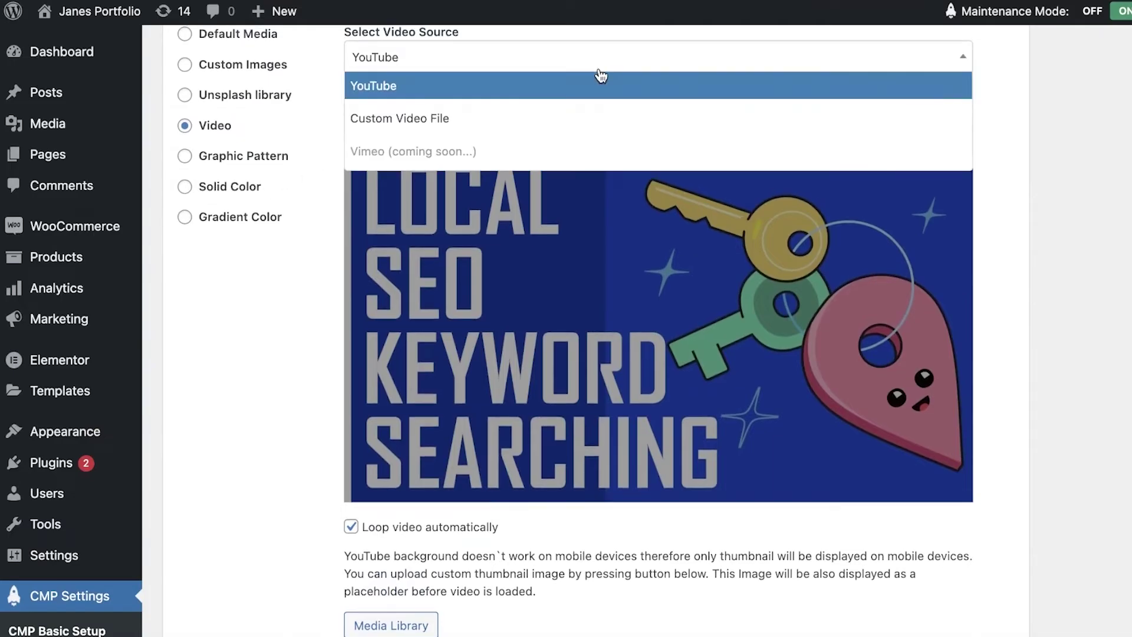
left_click(599, 71)
- Set Background Overlay to Disabled and the background blur to 1px
scroll(416, 465, "down", 1)
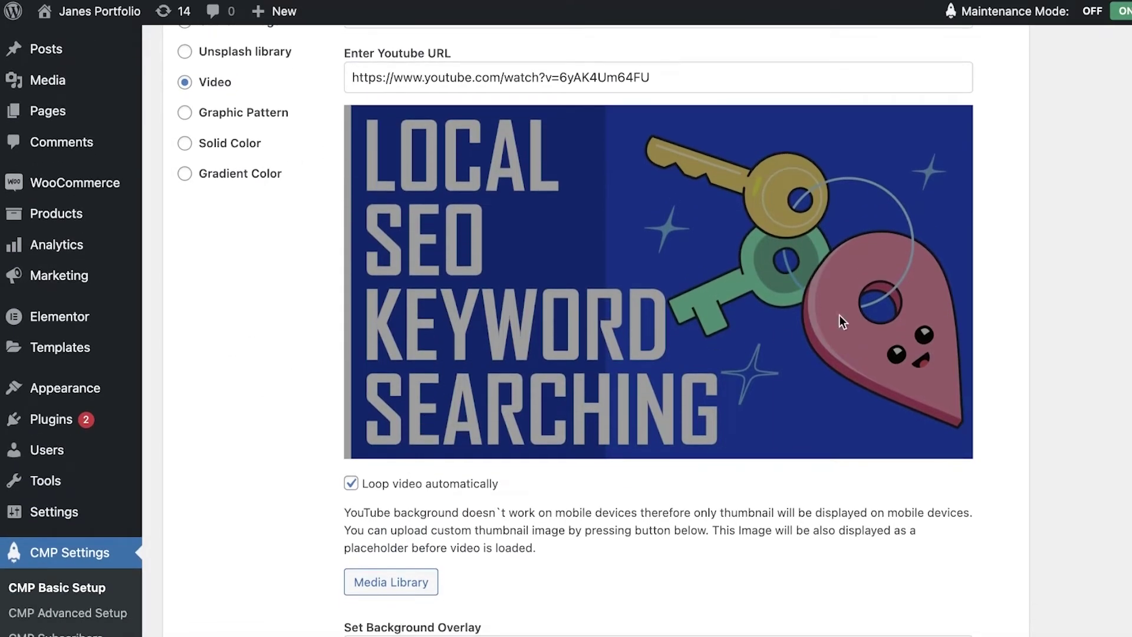
scroll(596, 371, "down", 4)
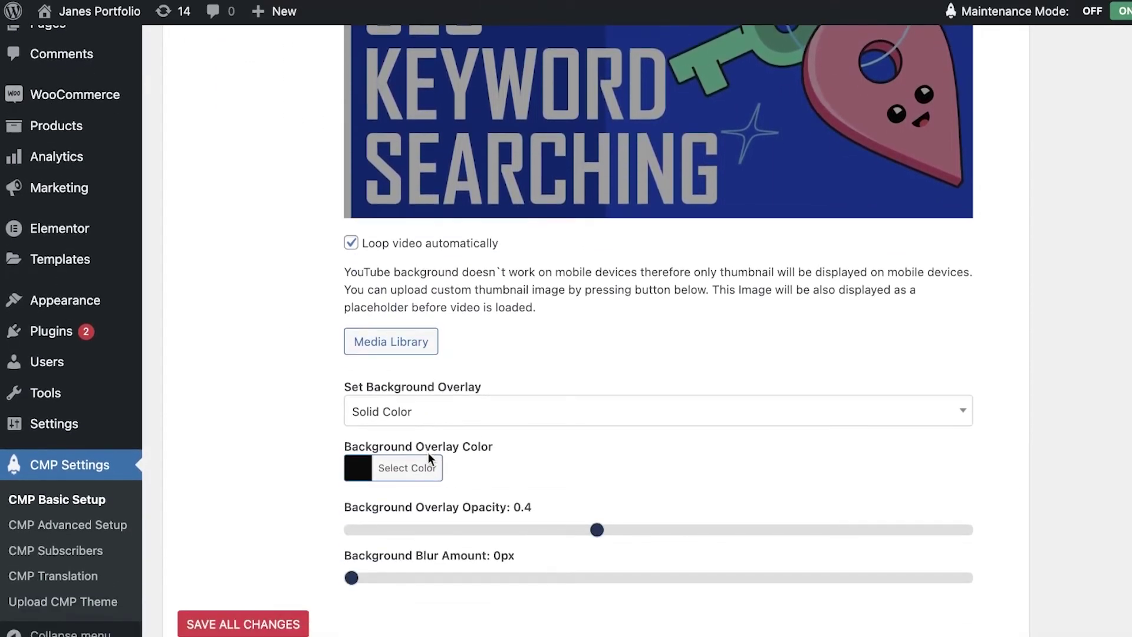
left_click(424, 411)
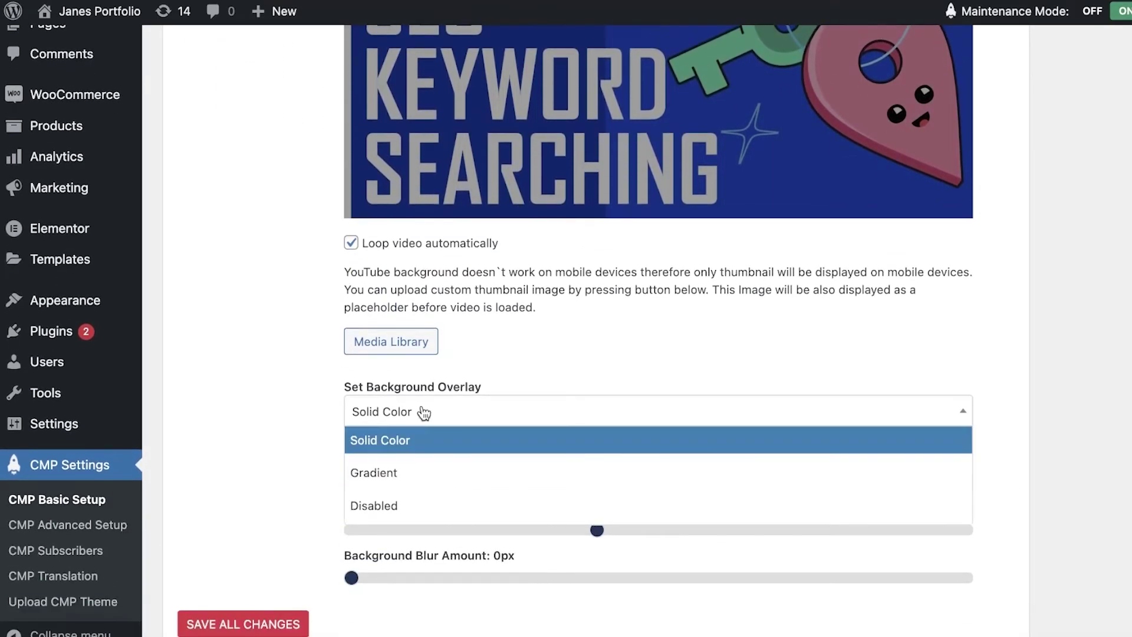
left_click(399, 476)
left_click(374, 412)
left_click(384, 508)
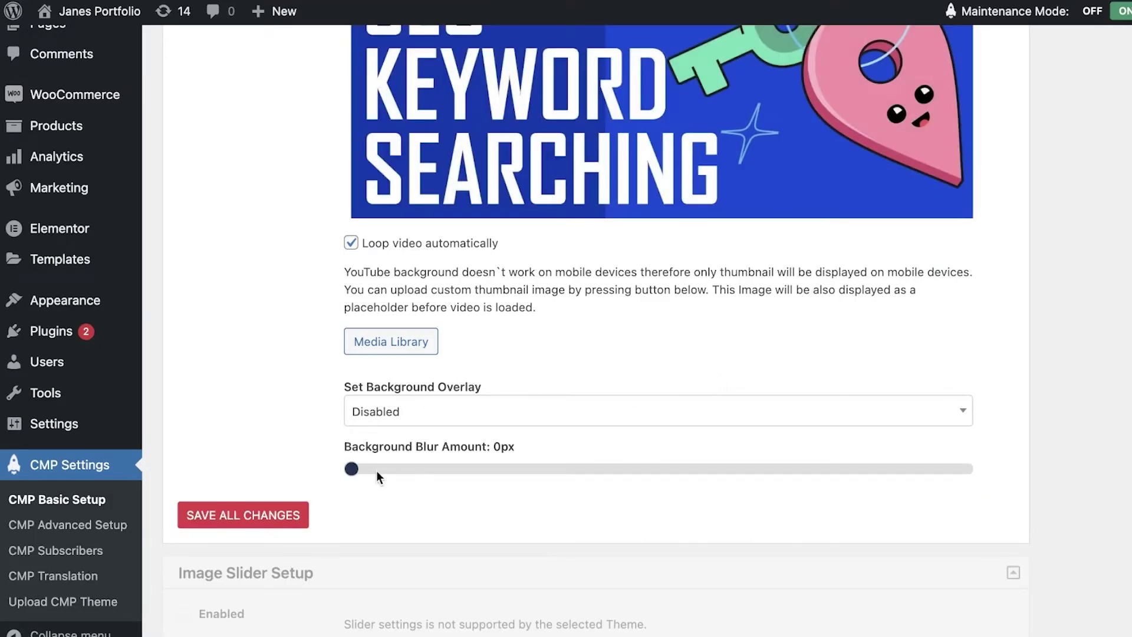
left_click_drag(351, 472, 426, 478)
- Preview the maintenance page with the video background
mouse_move(1009, 11)
left_click(991, 89)
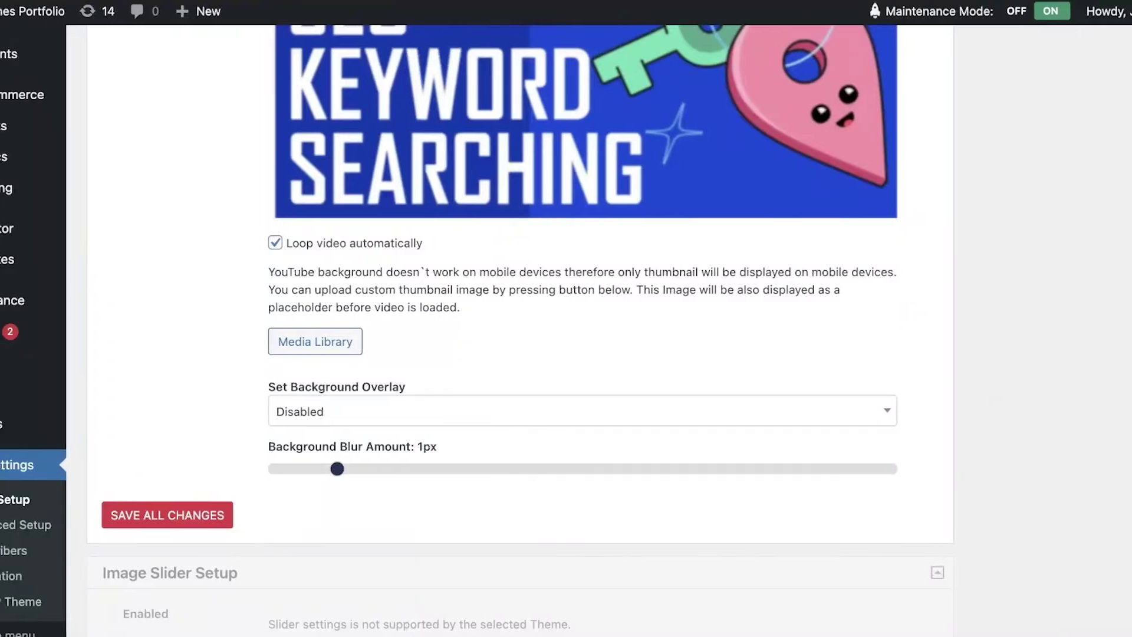
scroll(992, 136, "up", 5)
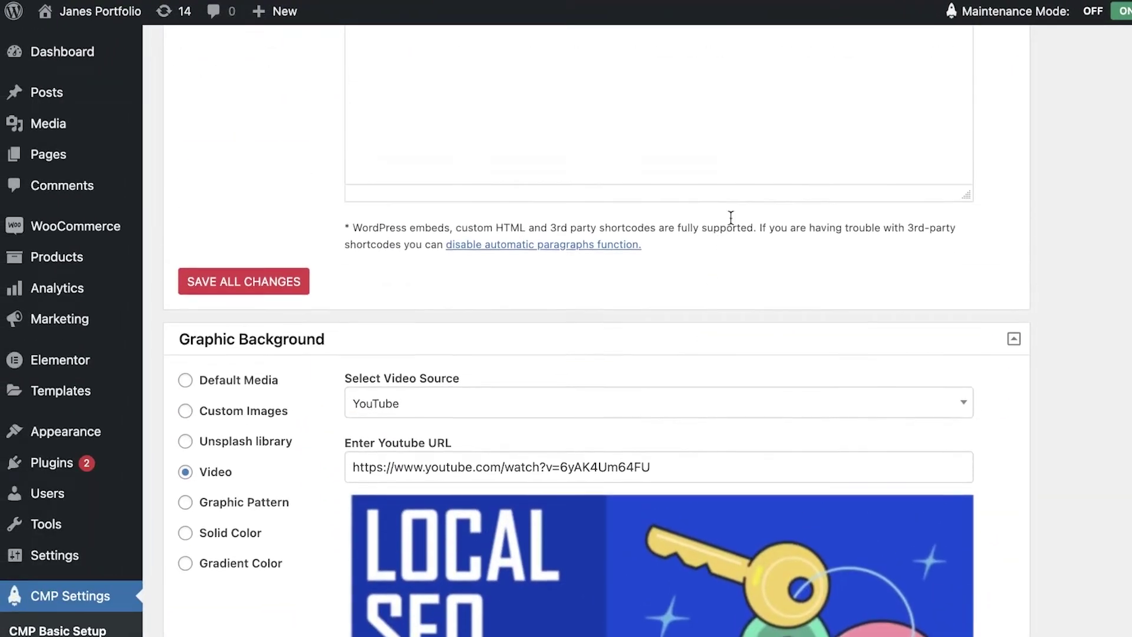
scroll(992, 136, "down", 6)
scroll(992, 136, "up", 10)
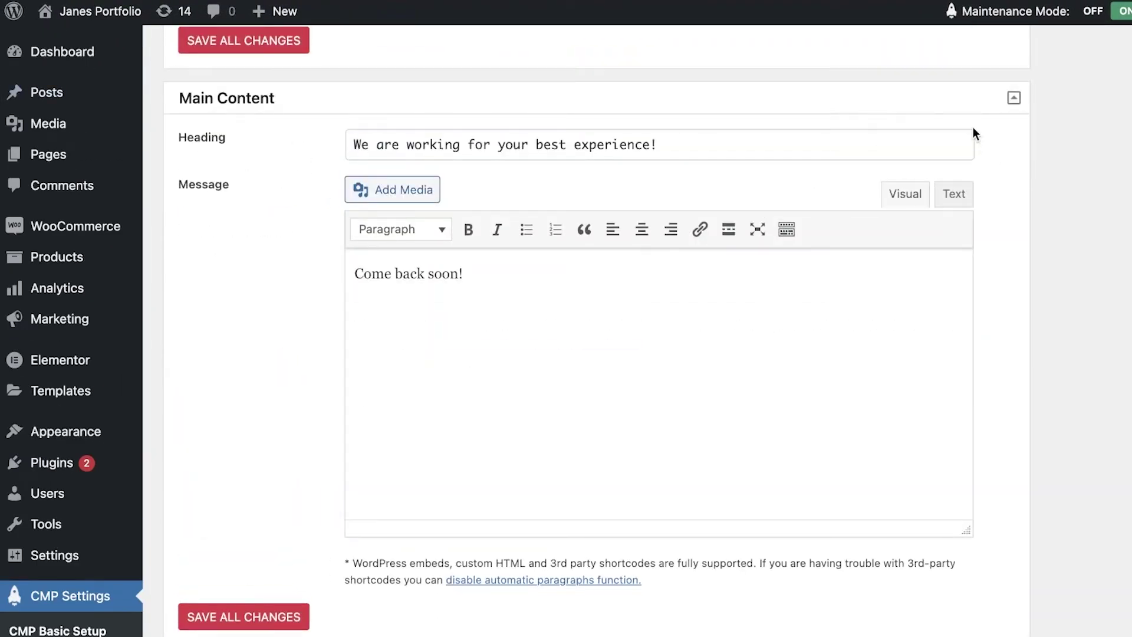
scroll(865, 58, "up", 4)
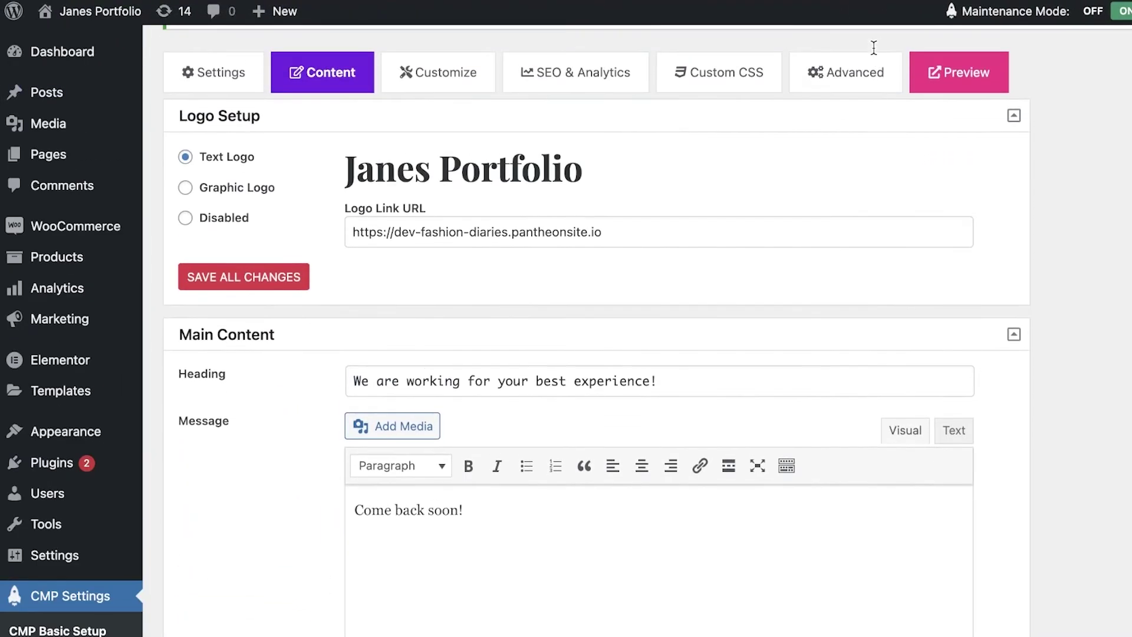
mouse_move(1099, 21)
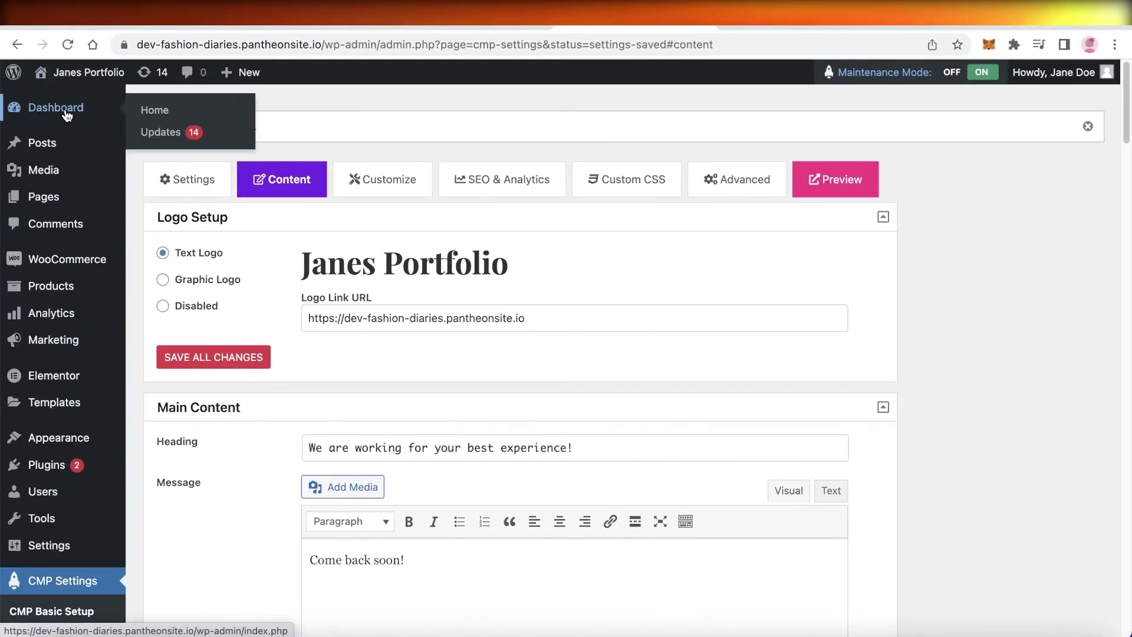
- Return to the admin Dashboard and review the Tools, Plugins and Appearance submenus
left_click(66, 115)
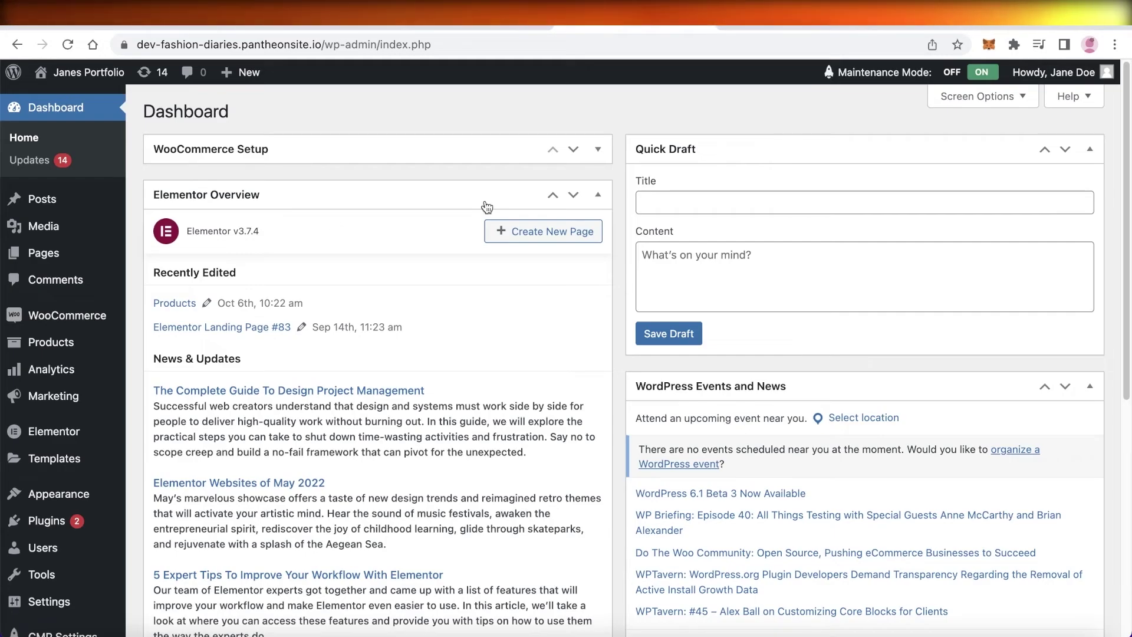
scroll(35, 365, "down", 3)
mouse_move(60, 526)
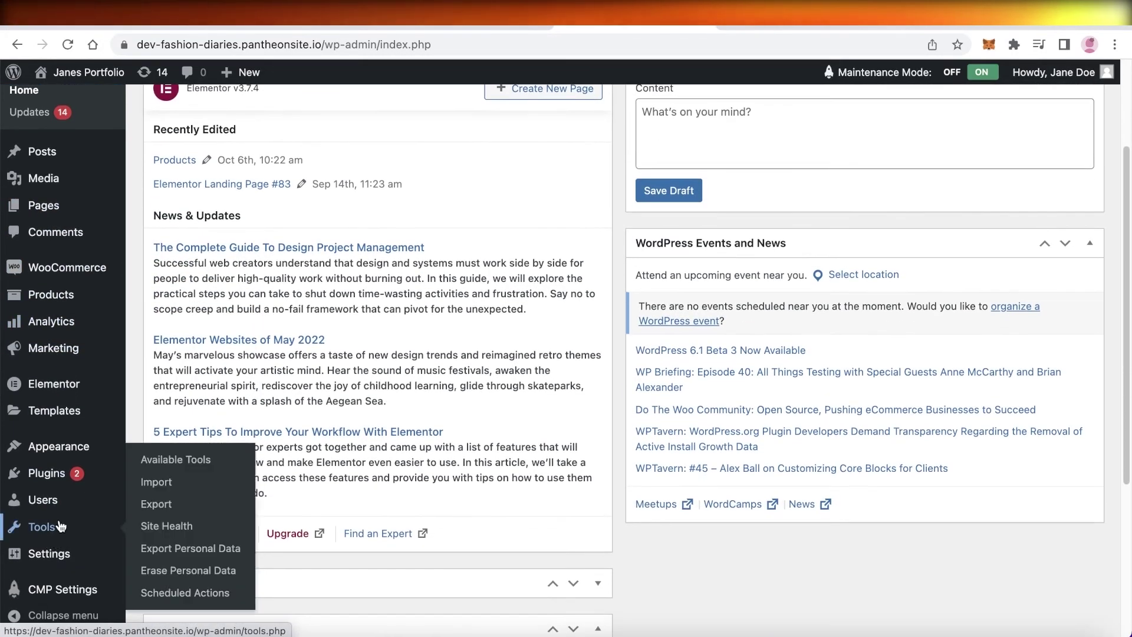
mouse_move(64, 471)
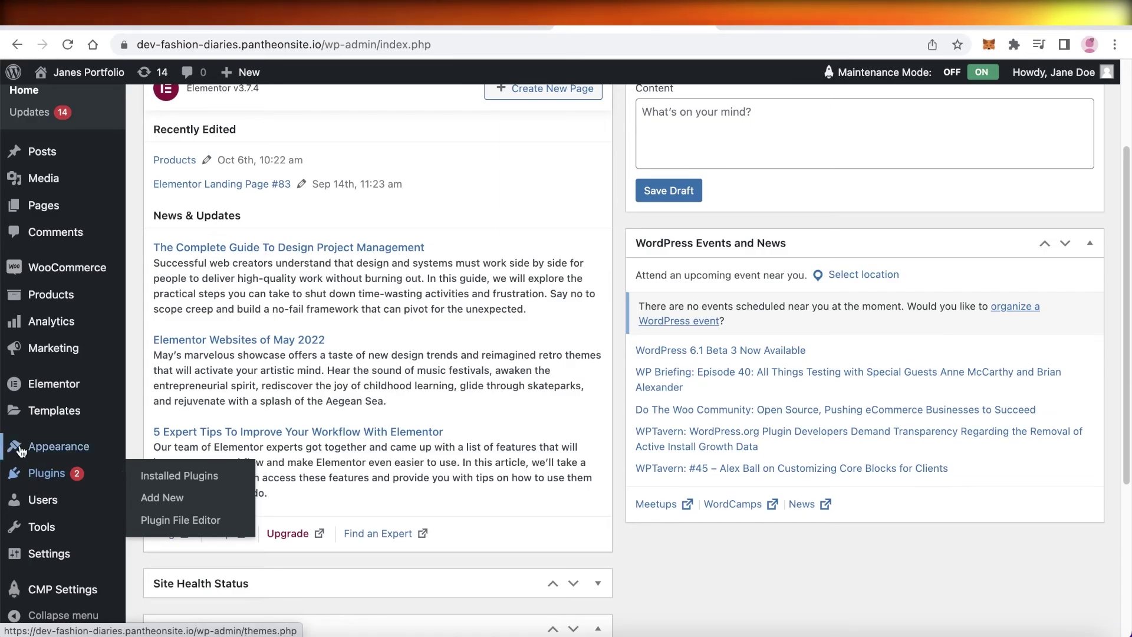
mouse_move(19, 451)
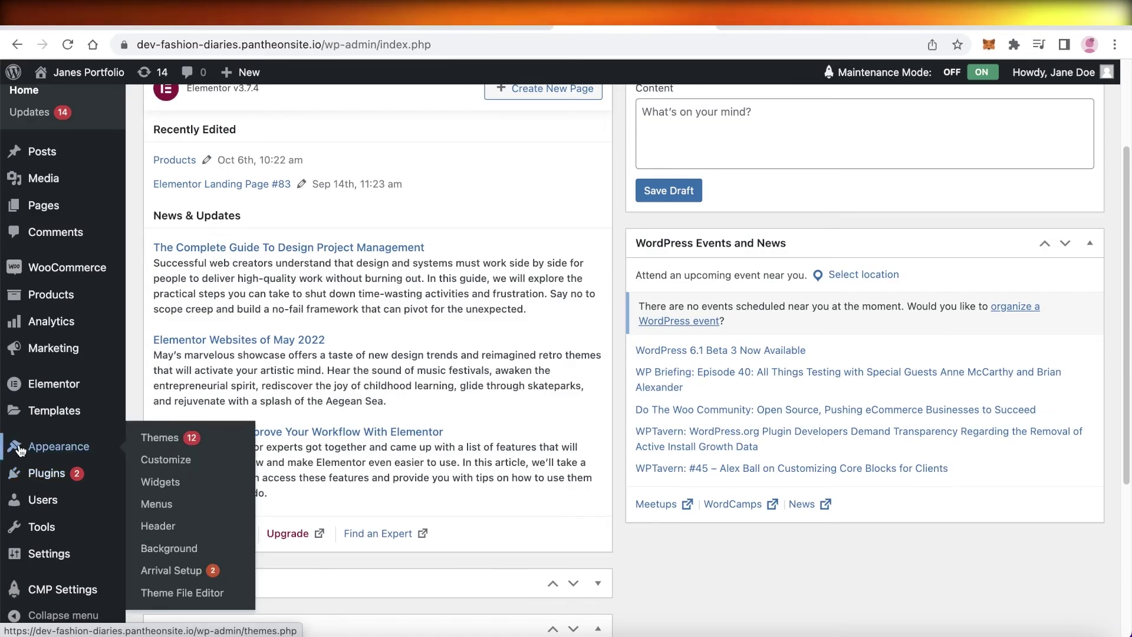